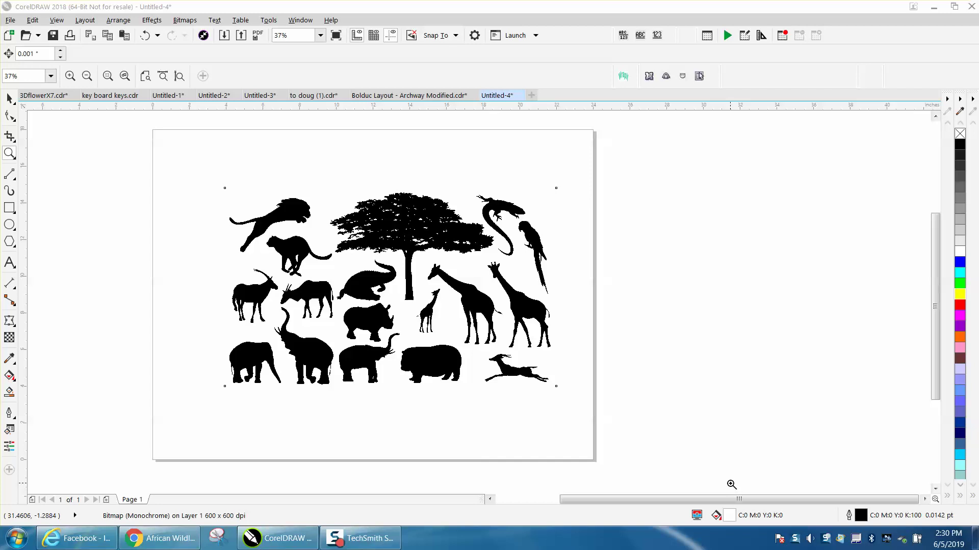
# - Zoom in on the animal silhouettes bitmap and drop a copy off the page to the right
pyautogui.click(9, 153)
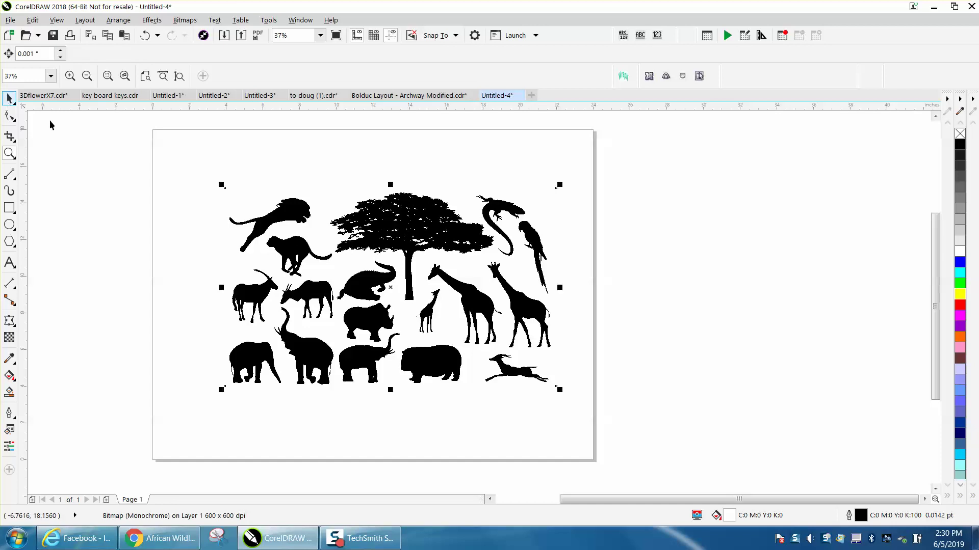
pyautogui.press('space')
pyautogui.scroll(2, 286, 403)
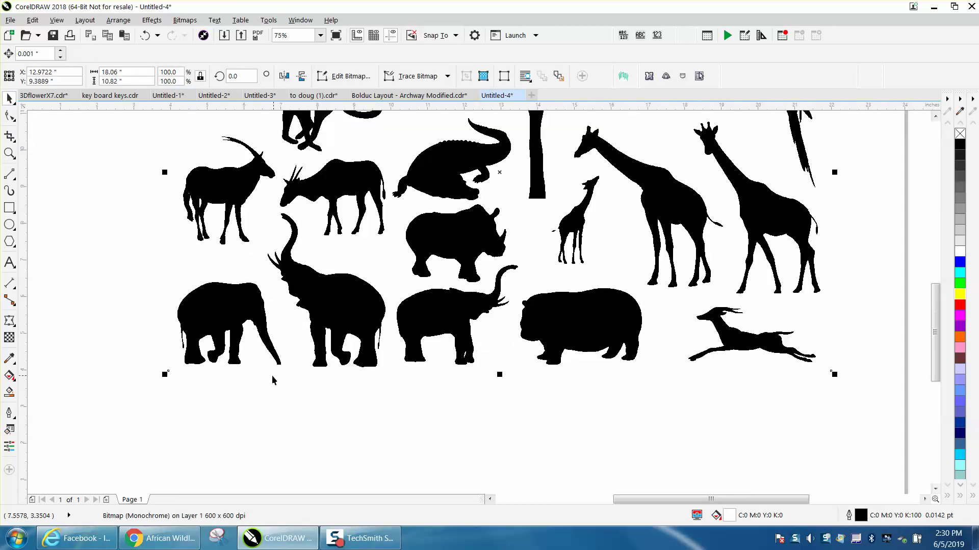
pyautogui.scroll(-3, 272, 380)
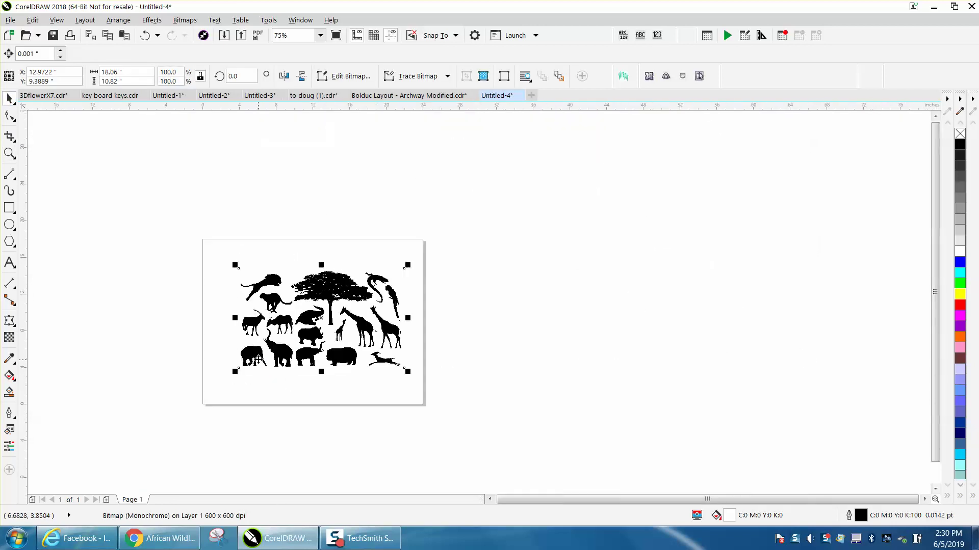
pyautogui.click(10, 153)
pyautogui.moveTo(260, 250); pyautogui.dragTo(507, 403)
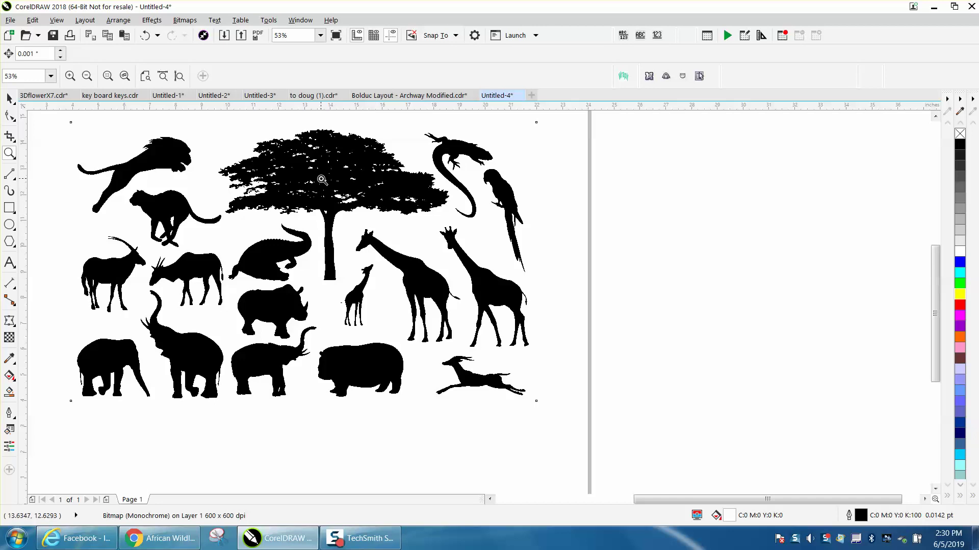
pyautogui.scroll(-2, 322, 180)
pyautogui.press('space')
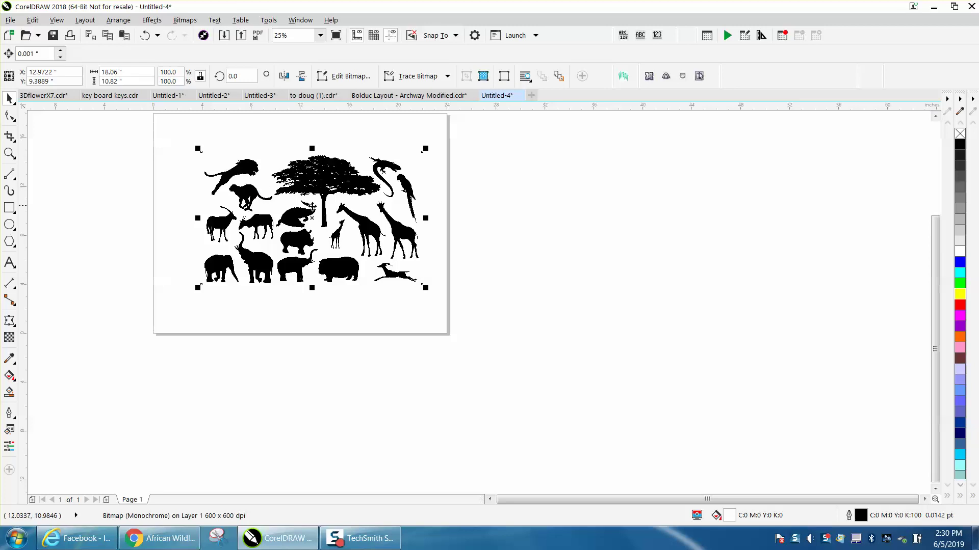
pyautogui.moveTo(311, 206); pyautogui.dragTo(613, 244)
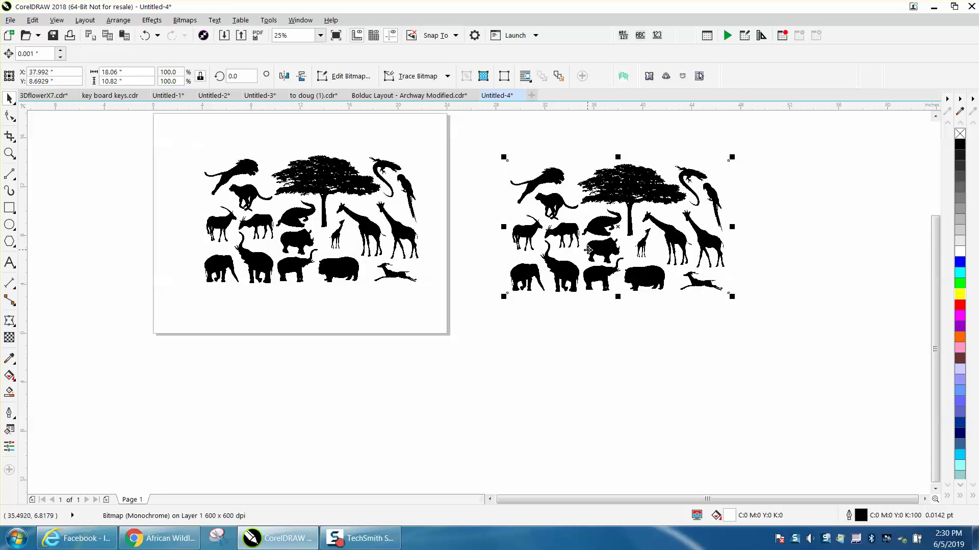
pyautogui.click(346, 191)
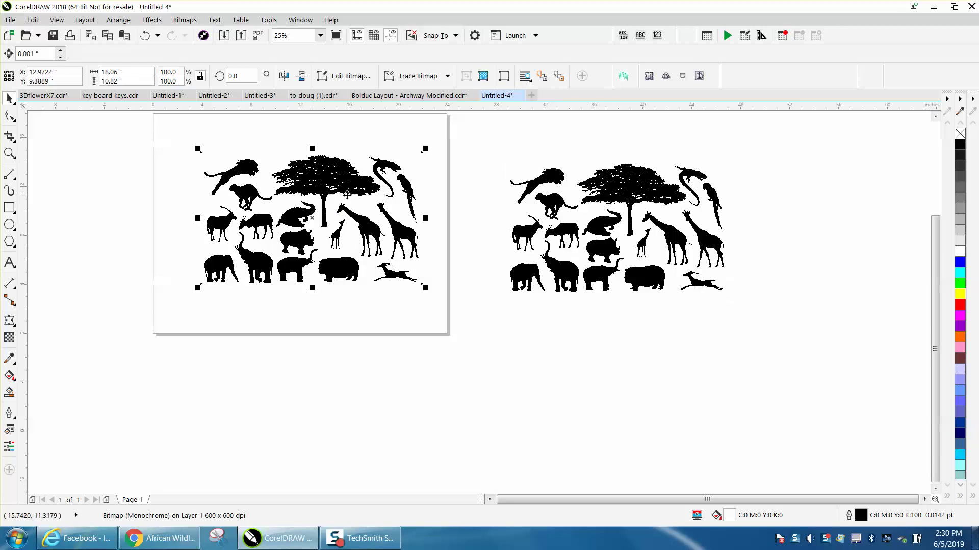
# - Crop the on-page animal bitmap down to the acacia tree with the Crop tool
pyautogui.click(11, 137)
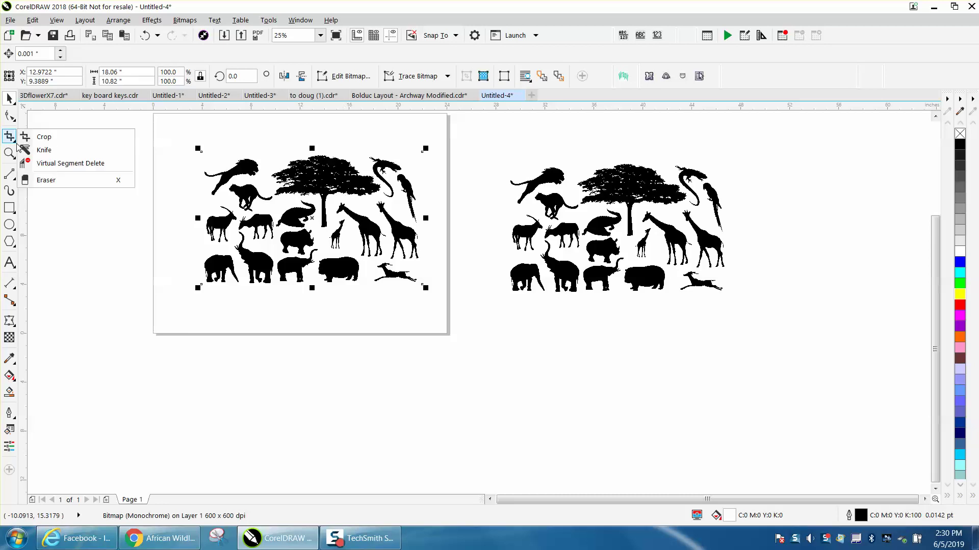
pyautogui.click(44, 137)
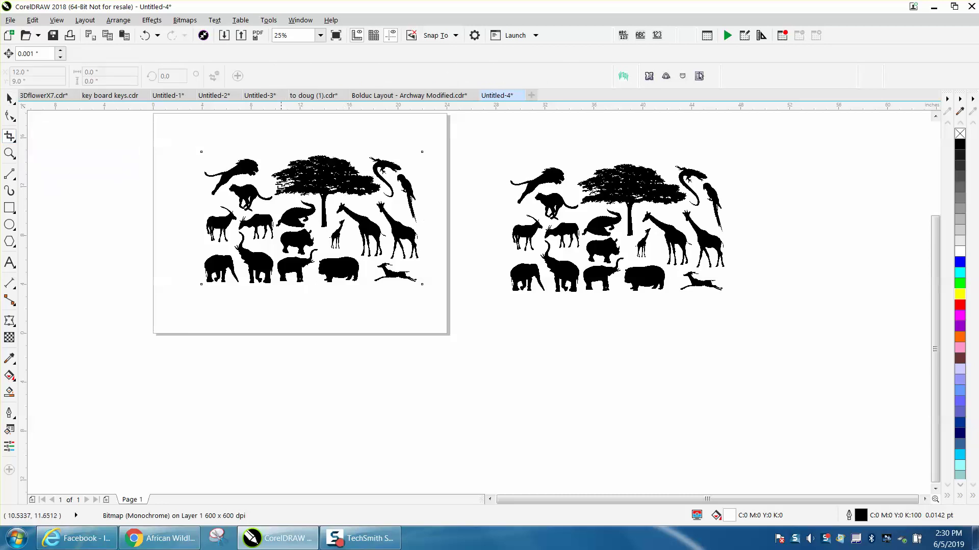
pyautogui.moveTo(270, 152); pyautogui.dragTo(383, 233)
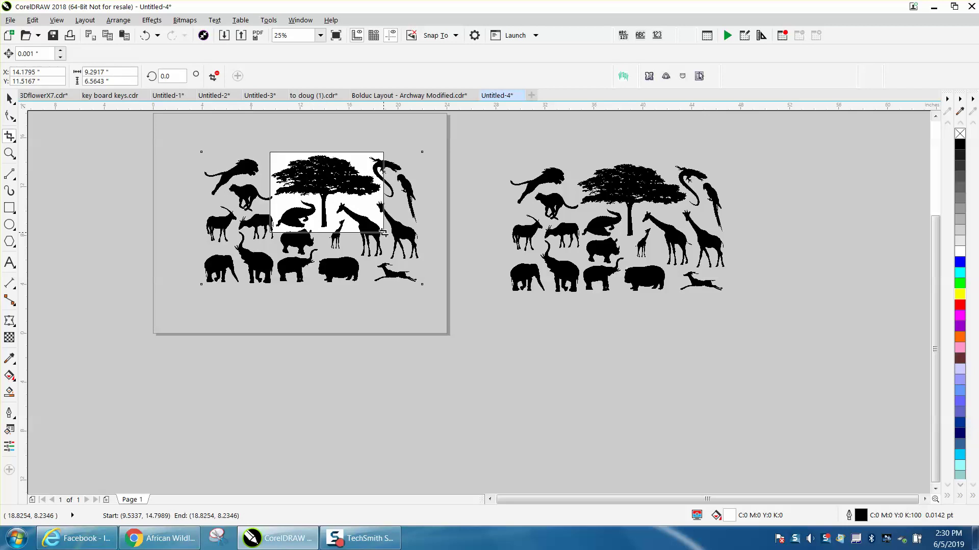
pyautogui.doubleClick(340, 197)
pyautogui.scroll(1, 340, 197)
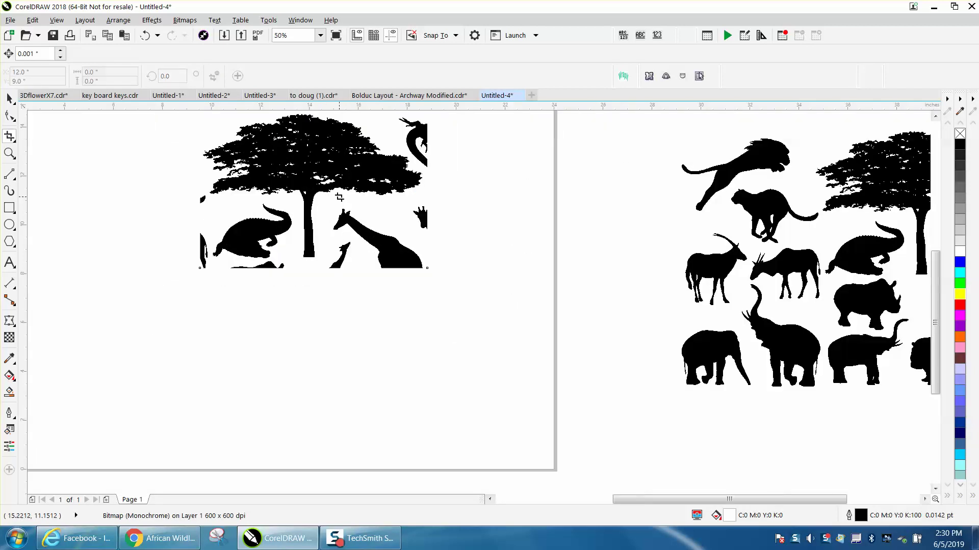
pyautogui.scroll(-1, 306, 196)
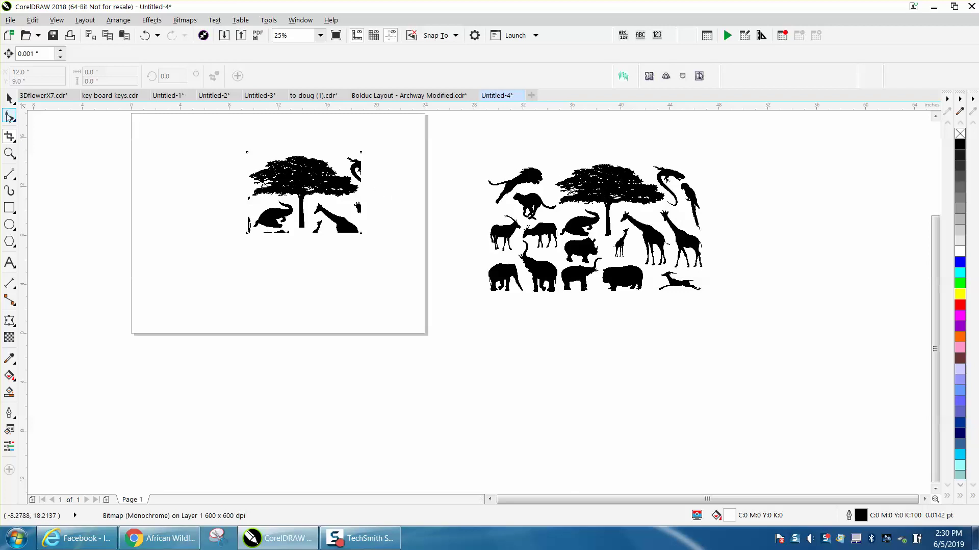
# - Zoom in and pull the bitmap's bottom-right corner up to cut off the giraffes
pyautogui.click(9, 153)
pyautogui.moveTo(229, 147); pyautogui.dragTo(433, 259)
pyautogui.click(16, 122)
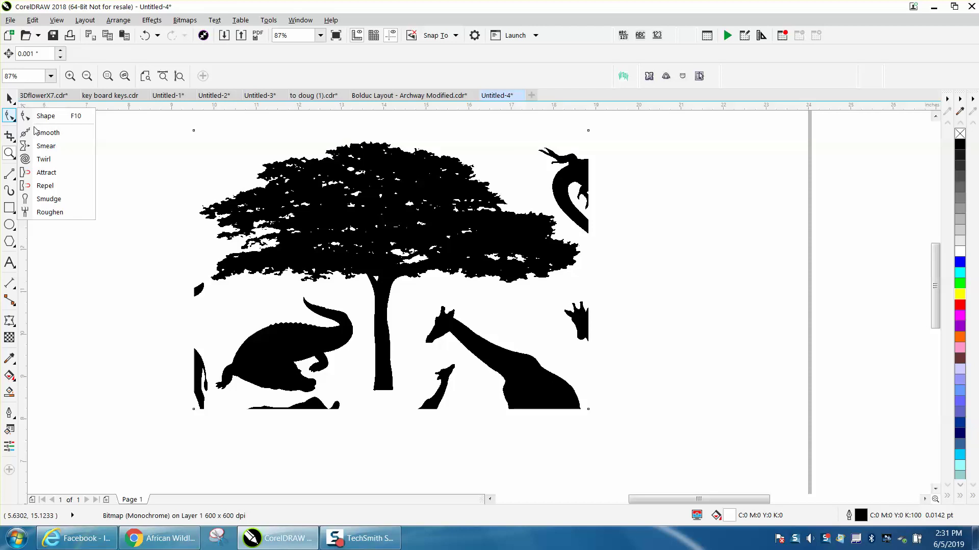
pyautogui.press('F10')
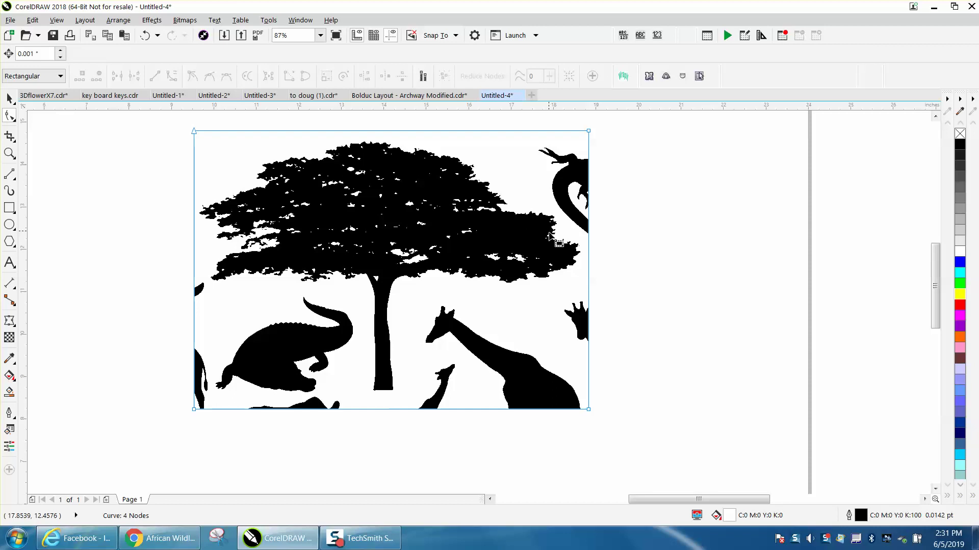
pyautogui.doubleClick(411, 408)
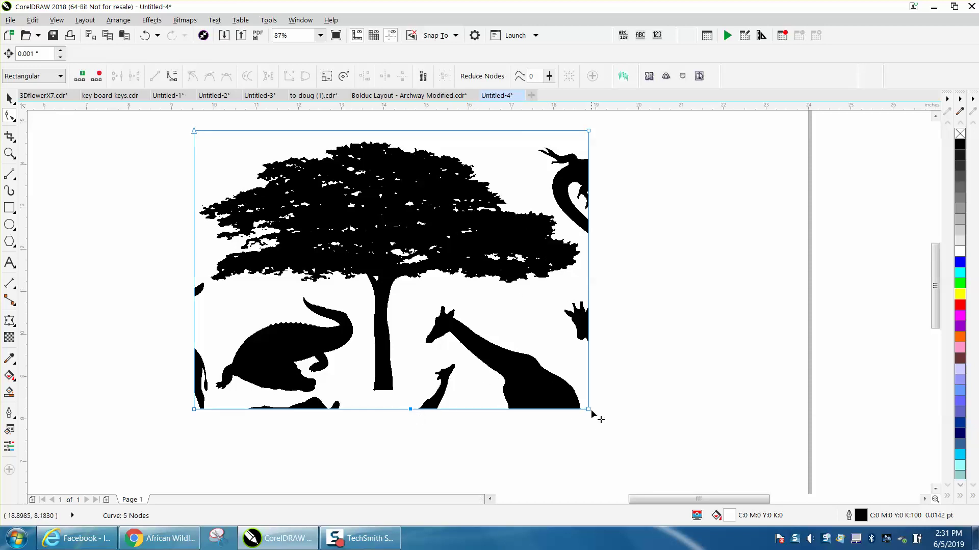
pyautogui.moveTo(590, 411); pyautogui.dragTo(413, 305)
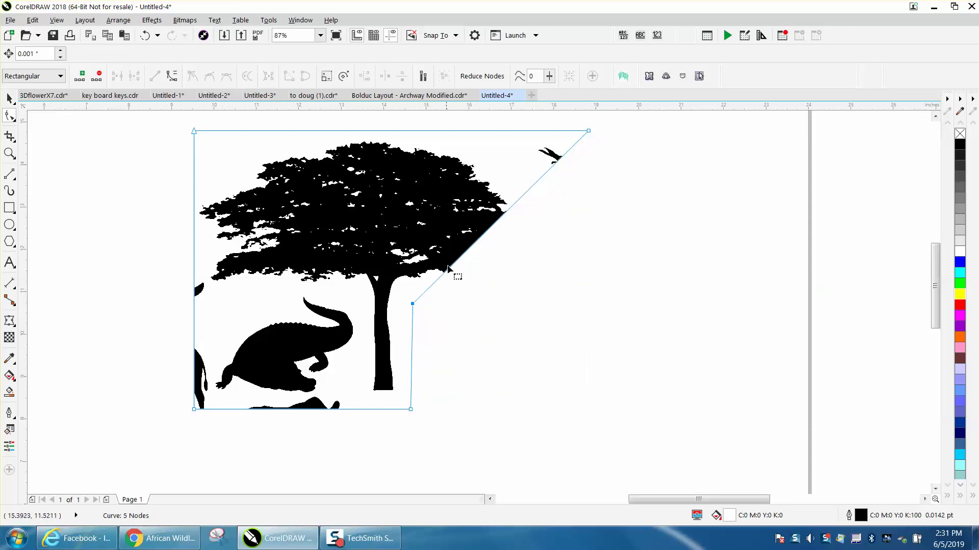
# - Add a node on the diagonal edge and square the cut into a stepped corner
pyautogui.doubleClick(471, 249)
pyautogui.moveTo(474, 251); pyautogui.dragTo(577, 302)
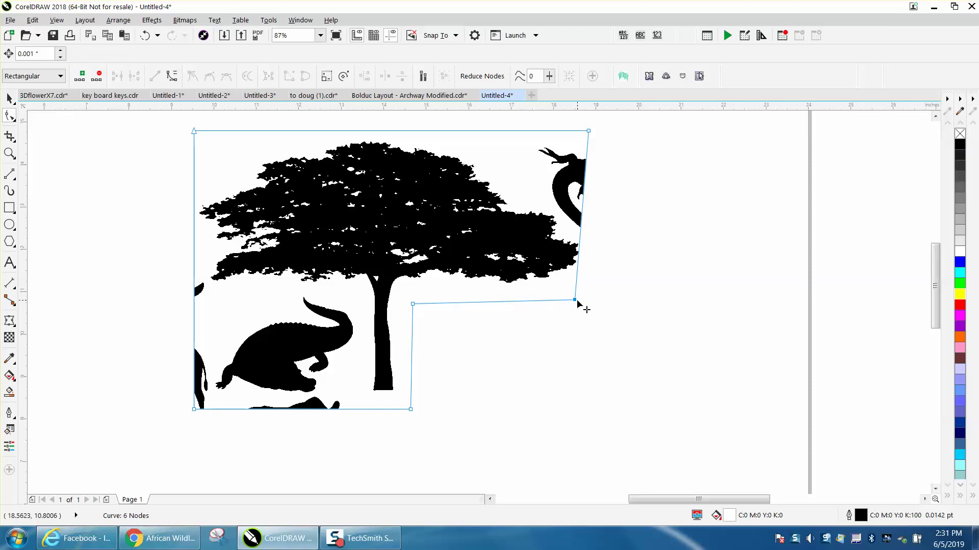
pyautogui.press('Delete')
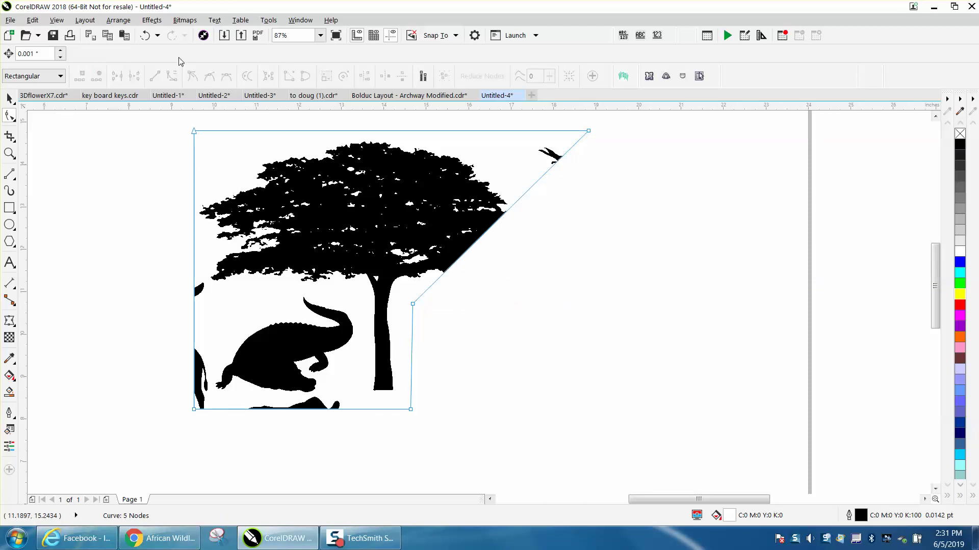
pyautogui.click(144, 35)
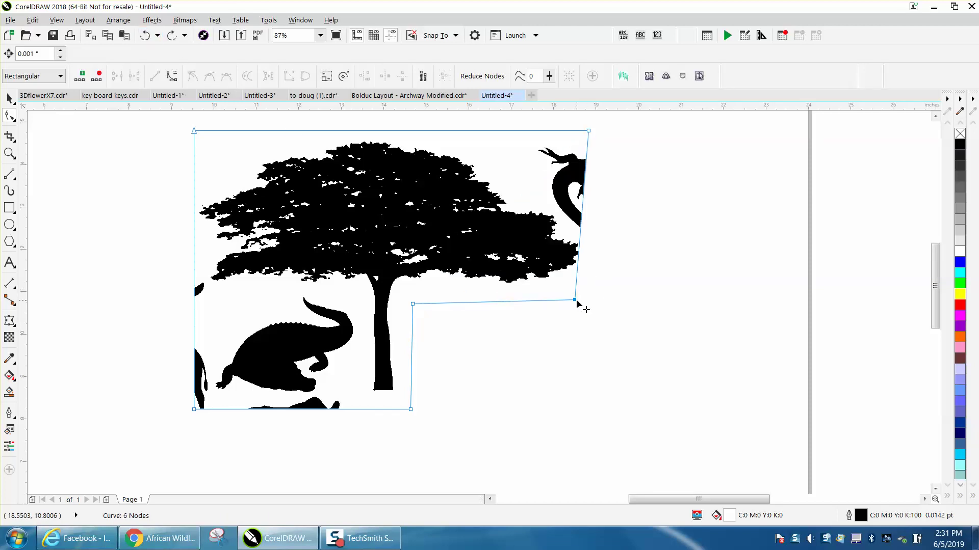
pyautogui.moveTo(575, 301); pyautogui.dragTo(581, 298)
# - Pull the top-right corner of the crop outline inward to hide the lizard
pyautogui.doubleClick(584, 243)
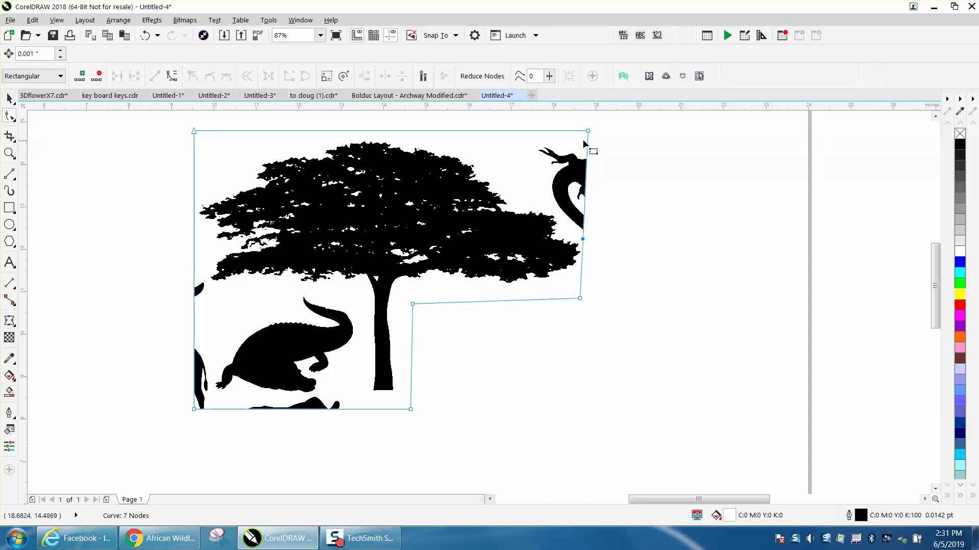
pyautogui.moveTo(588, 131); pyautogui.dragTo(453, 127)
pyautogui.doubleClick(456, 153)
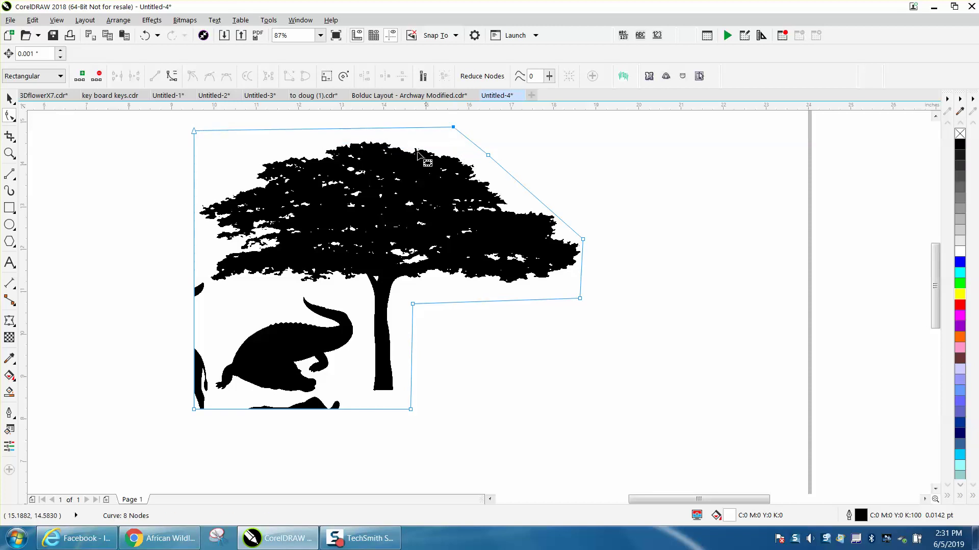
# - Add left-edge nodes and drag them toward the trunk to hide the crocodile
pyautogui.doubleClick(194, 253)
pyautogui.click(193, 311)
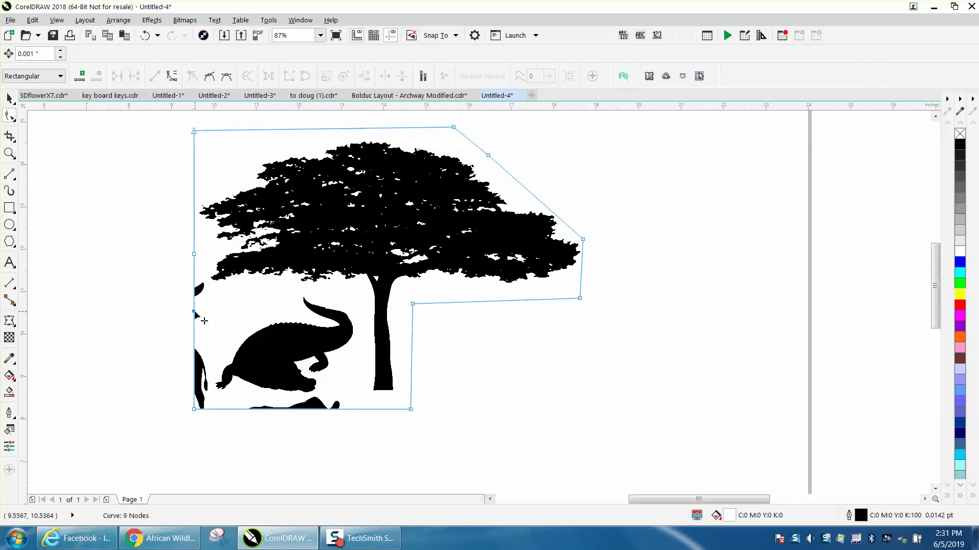
pyautogui.doubleClick(193, 311)
pyautogui.moveTo(194, 311); pyautogui.dragTo(221, 311)
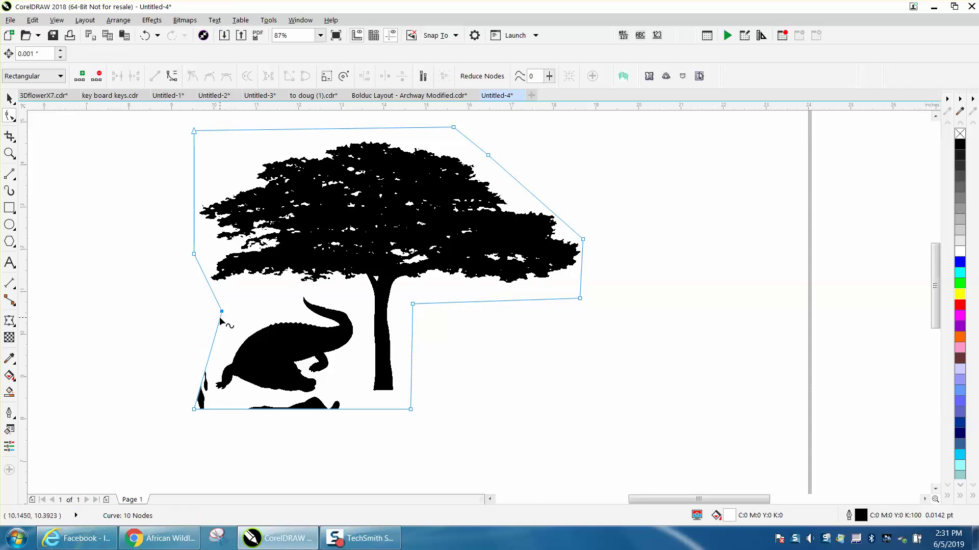
pyautogui.click(221, 315)
pyautogui.moveTo(221, 315); pyautogui.dragTo(361, 412)
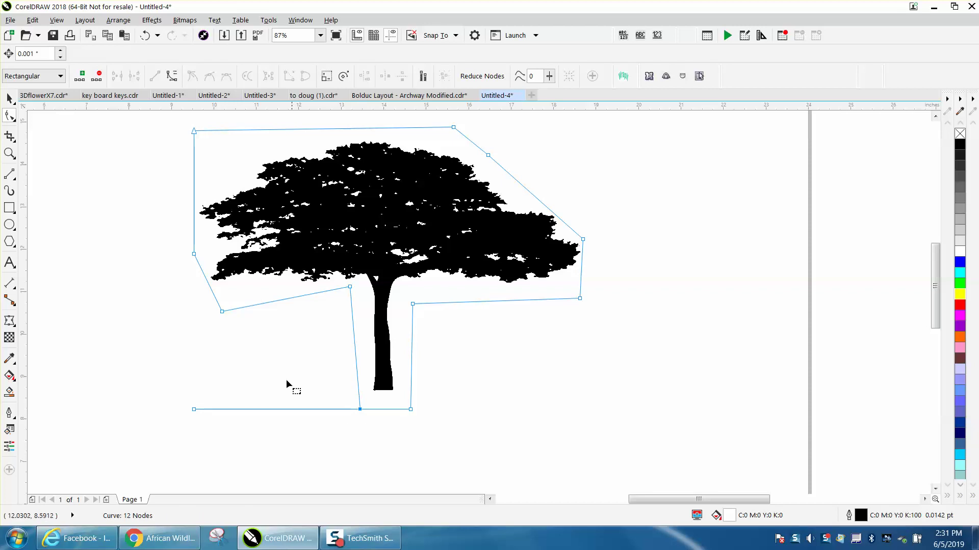
pyautogui.press('space')
# - Crop the off-page animal copy down to just the two giraffes
pyautogui.scroll(-2, 41, 152)
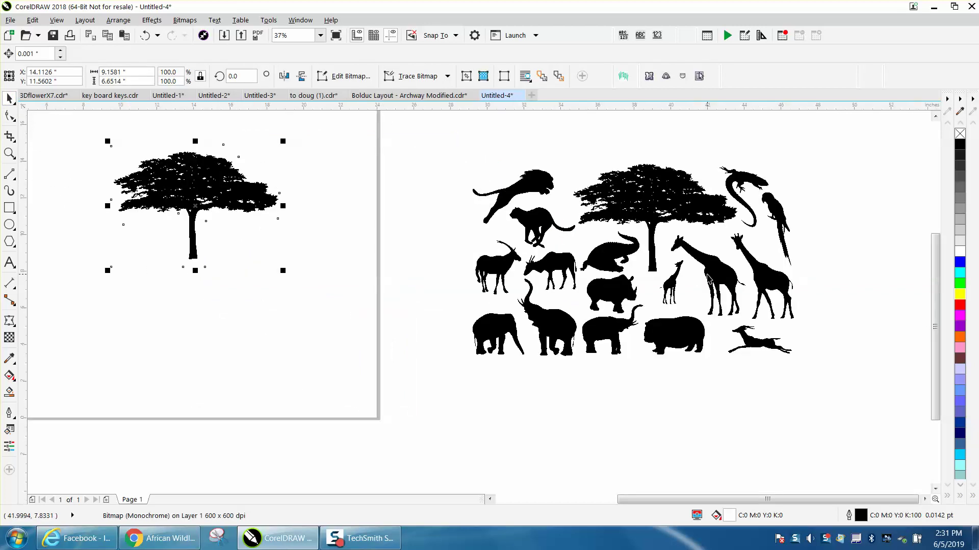
pyautogui.click(709, 278)
pyautogui.moveTo(716, 289); pyautogui.dragTo(658, 274)
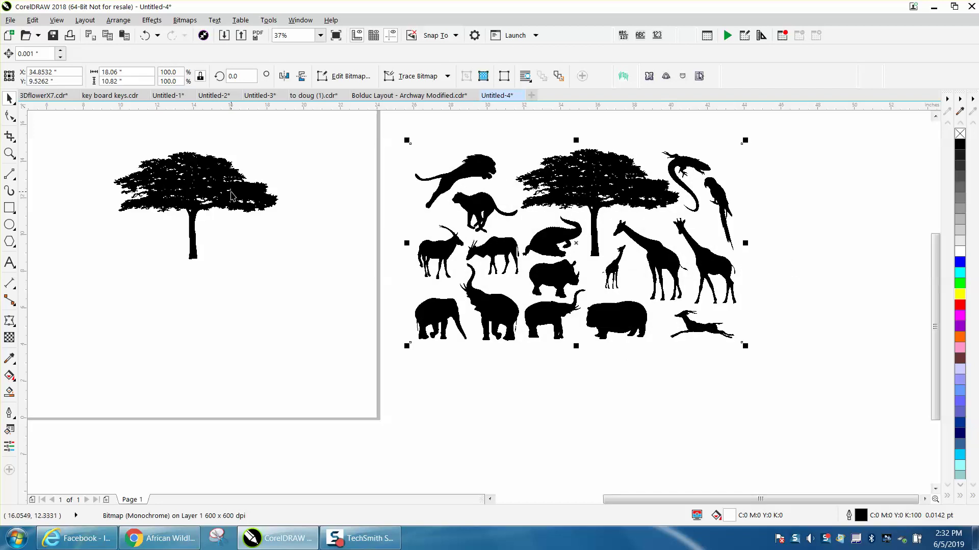
pyautogui.click(9, 136)
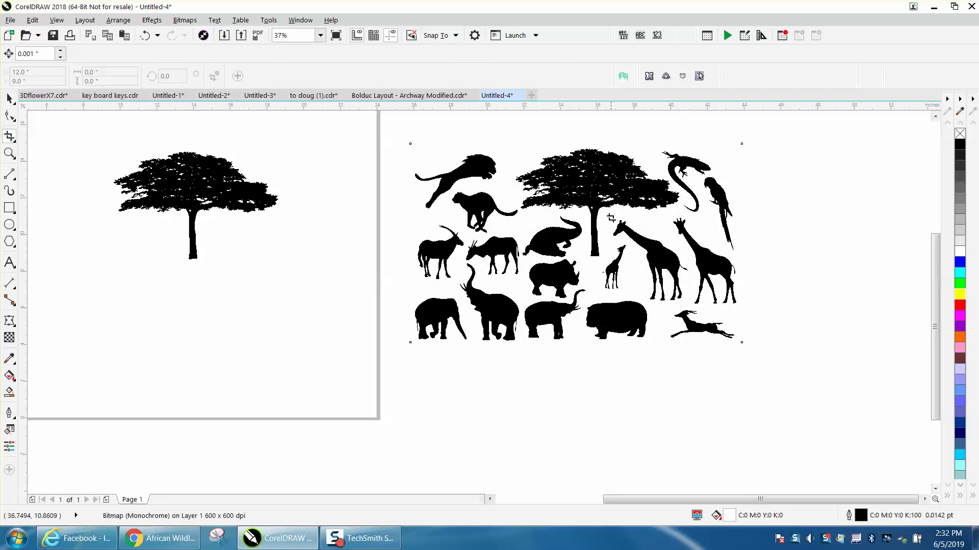
pyautogui.moveTo(606, 213); pyautogui.dragTo(696, 306)
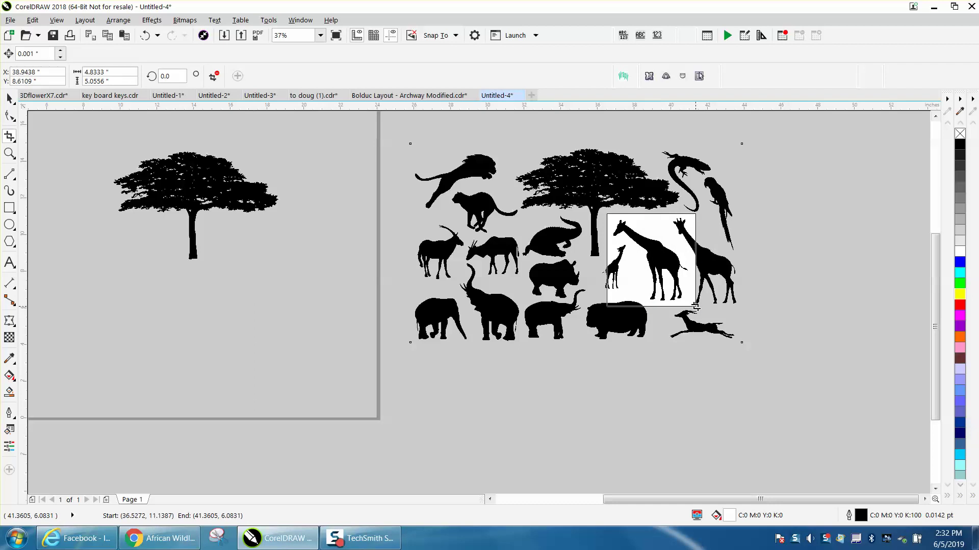
pyautogui.doubleClick(668, 276)
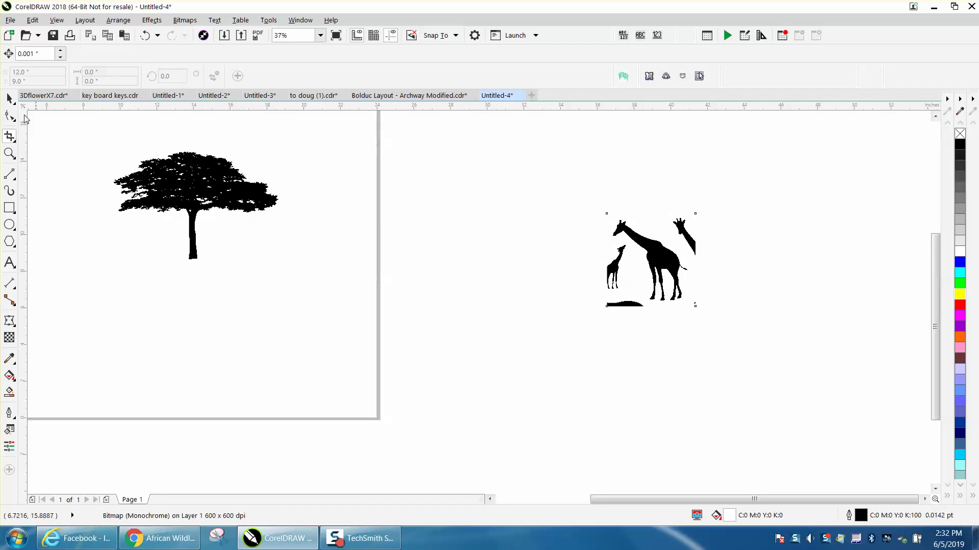
# - Move the cropped giraffe picture onto the page beside the tree
pyautogui.click(9, 98)
pyautogui.moveTo(648, 258); pyautogui.dragTo(419, 343)
pyautogui.click(9, 154)
# - Raise the giraffe crop's bottom edge and trim the second giraffe's head out
pyautogui.rightClick(337, 245)
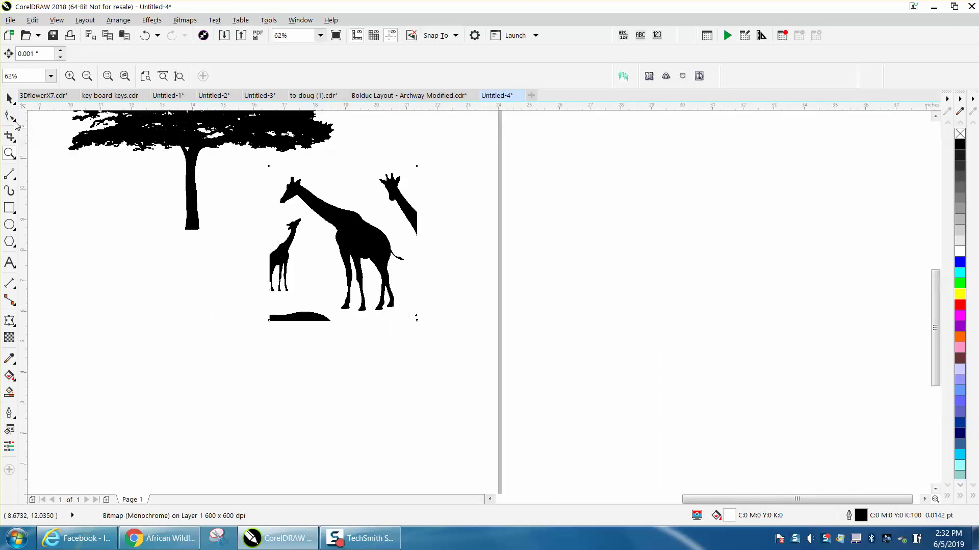
pyautogui.click(10, 115)
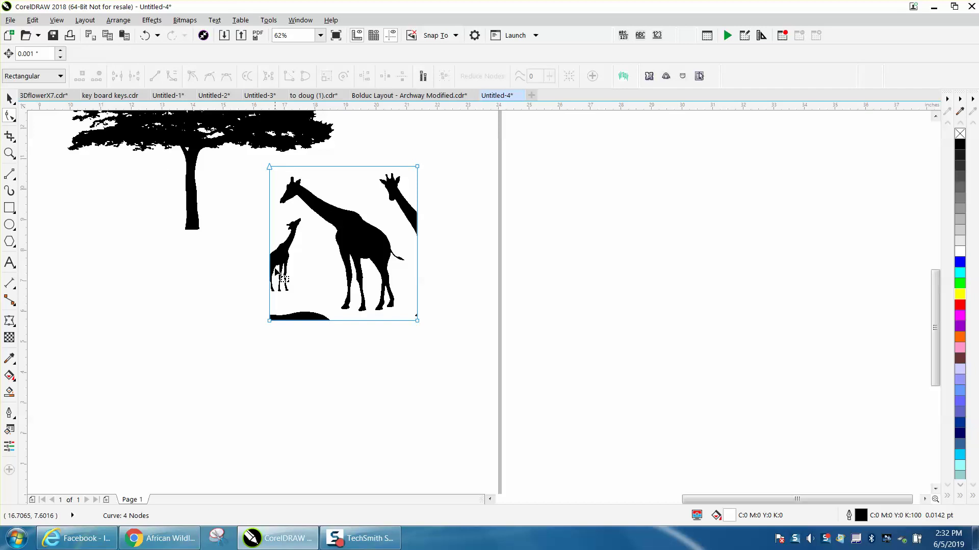
pyautogui.doubleClick(321, 319)
pyautogui.moveTo(321, 319); pyautogui.dragTo(276, 220)
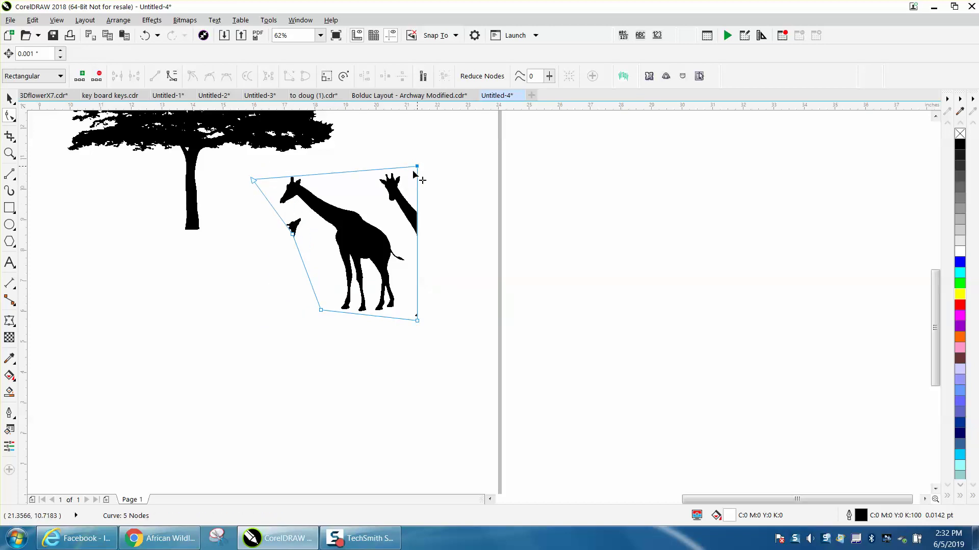
pyautogui.moveTo(416, 168); pyautogui.dragTo(365, 168)
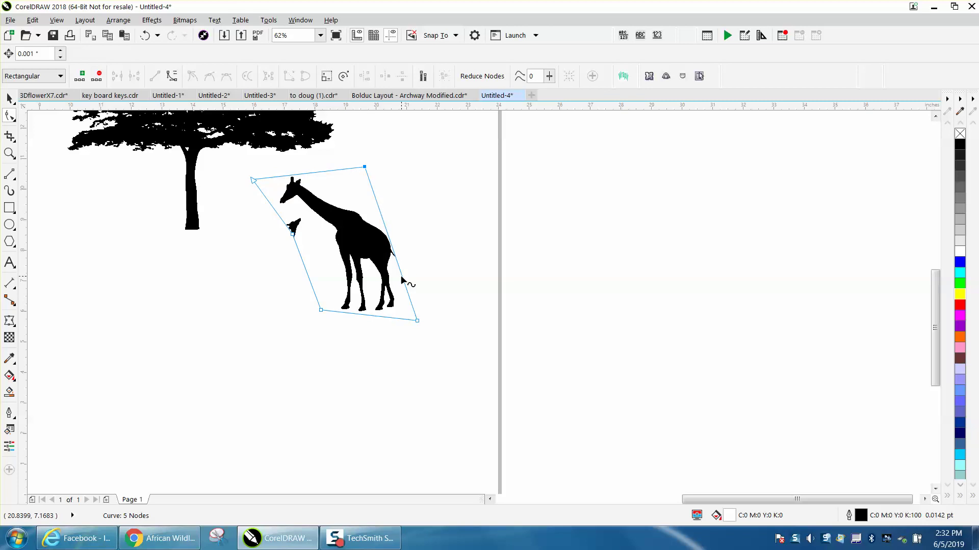
pyautogui.moveTo(405, 278); pyautogui.dragTo(437, 284)
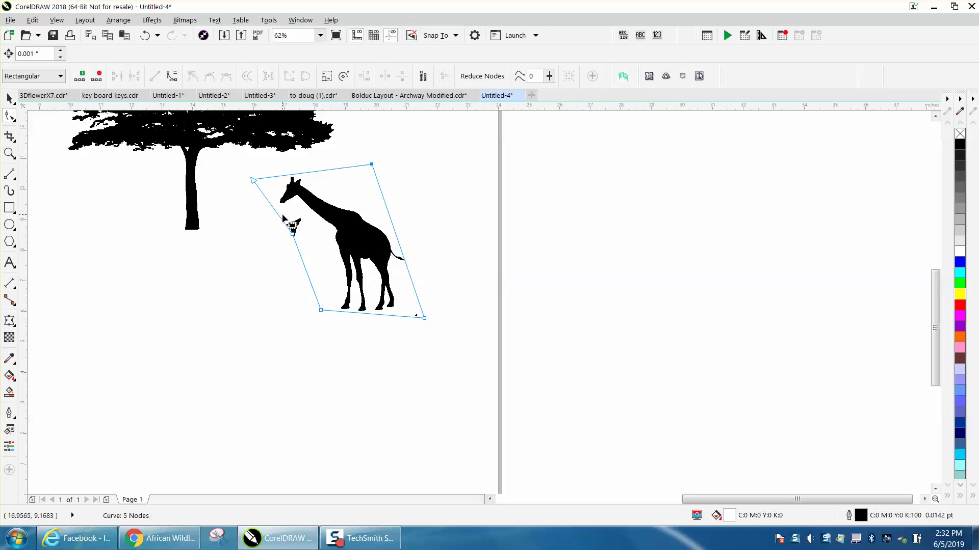
# - Push the left edge past the small giraffe and tidy the remaining crop corners
pyautogui.moveTo(283, 217); pyautogui.dragTo(307, 245)
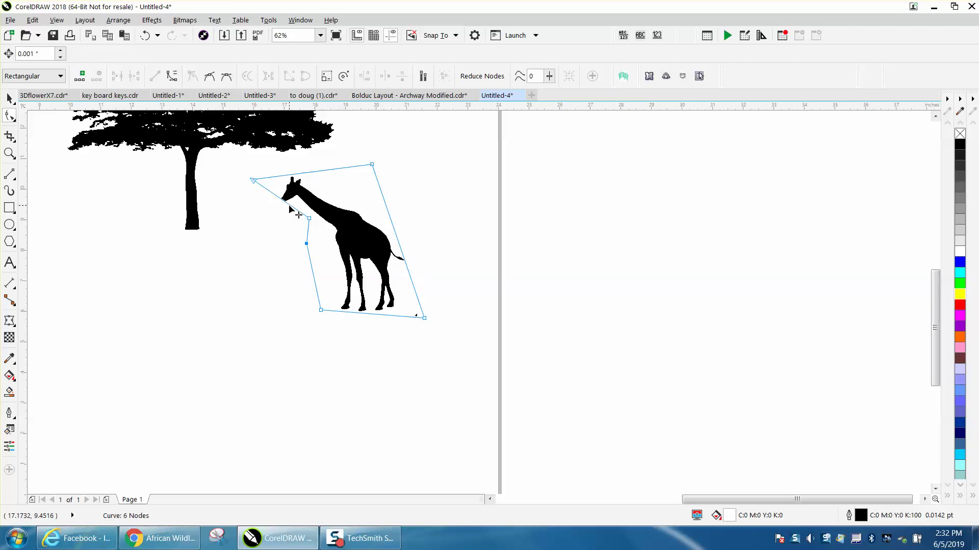
pyautogui.doubleClick(289, 205)
pyautogui.moveTo(288, 205); pyautogui.dragTo(281, 215)
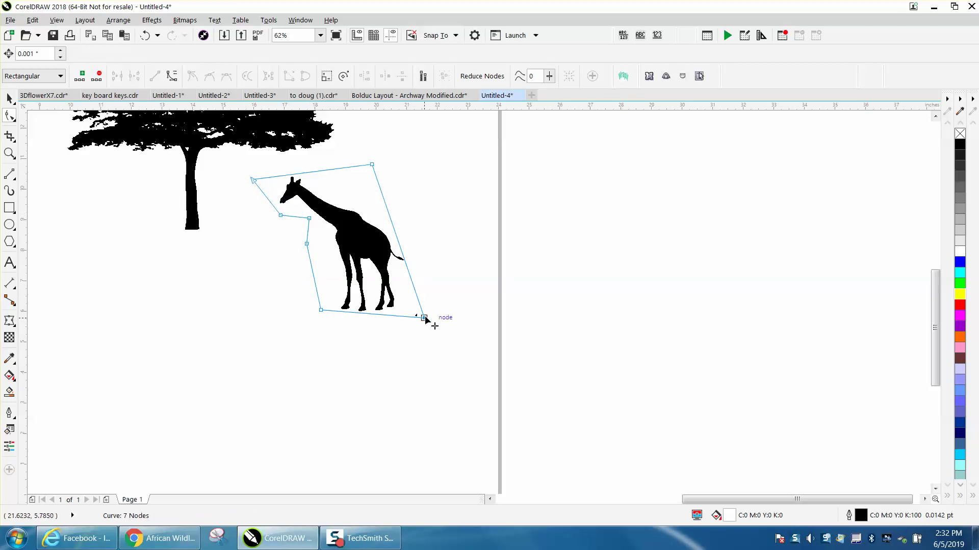
pyautogui.moveTo(425, 319); pyautogui.dragTo(423, 313)
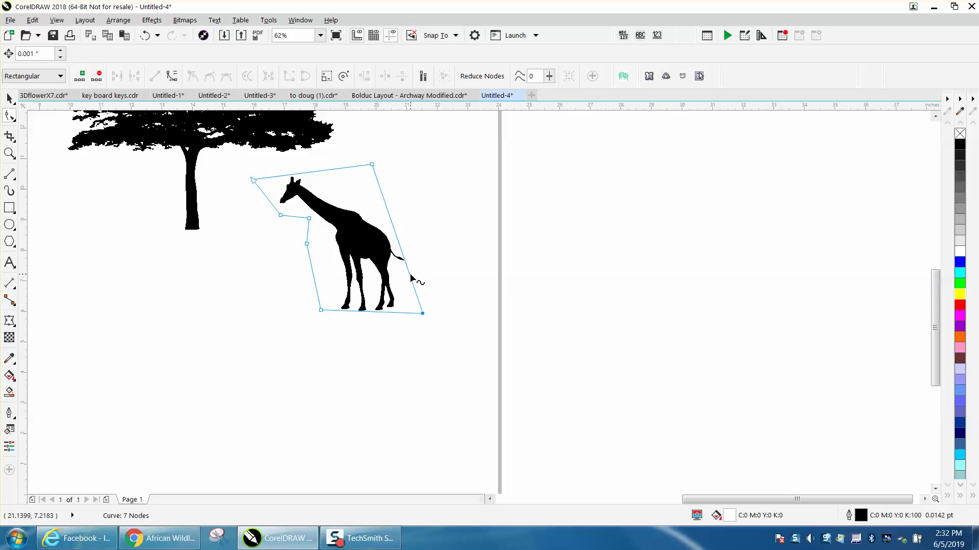
pyautogui.moveTo(411, 276); pyautogui.dragTo(412, 276)
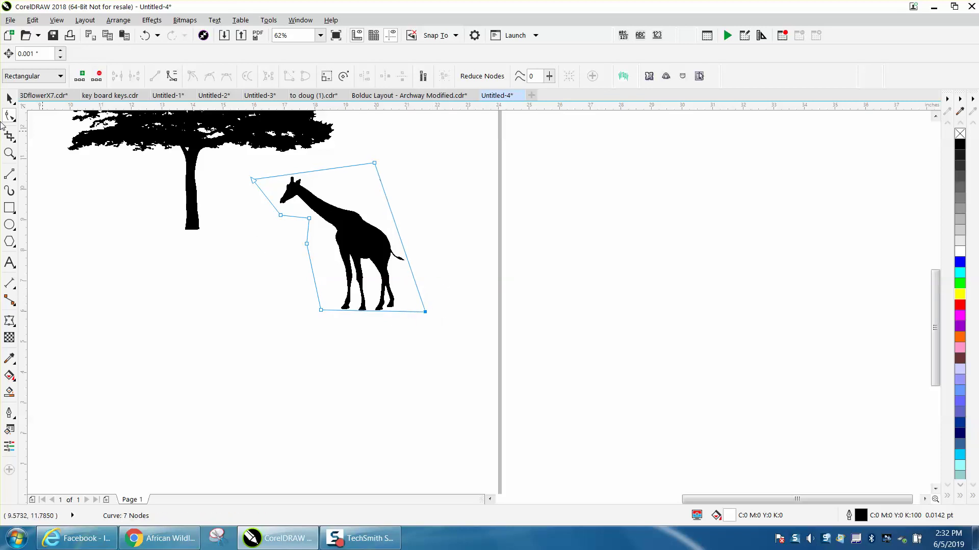
pyautogui.click(9, 98)
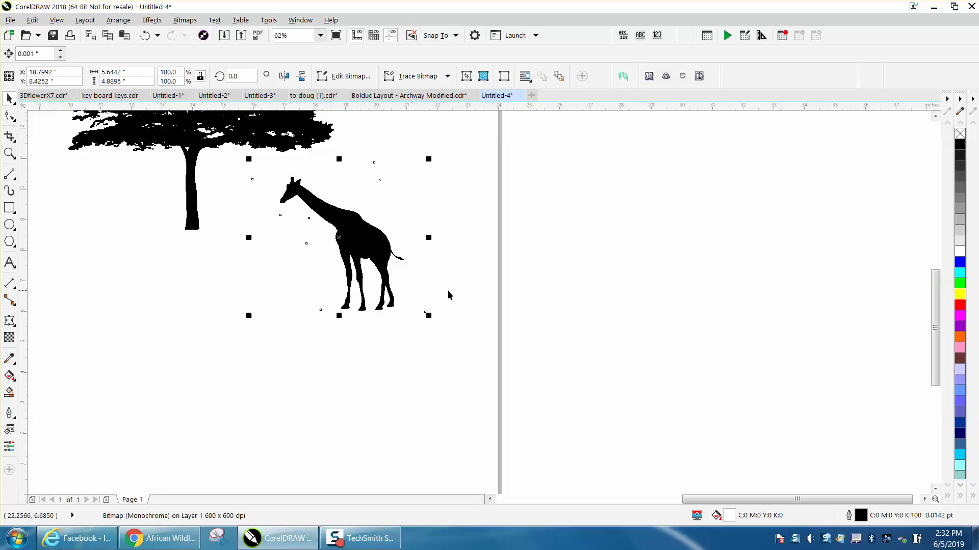
# - Draw a yellow-filled, red-outlined test rectangle behind the giraffe
pyautogui.click(9, 207)
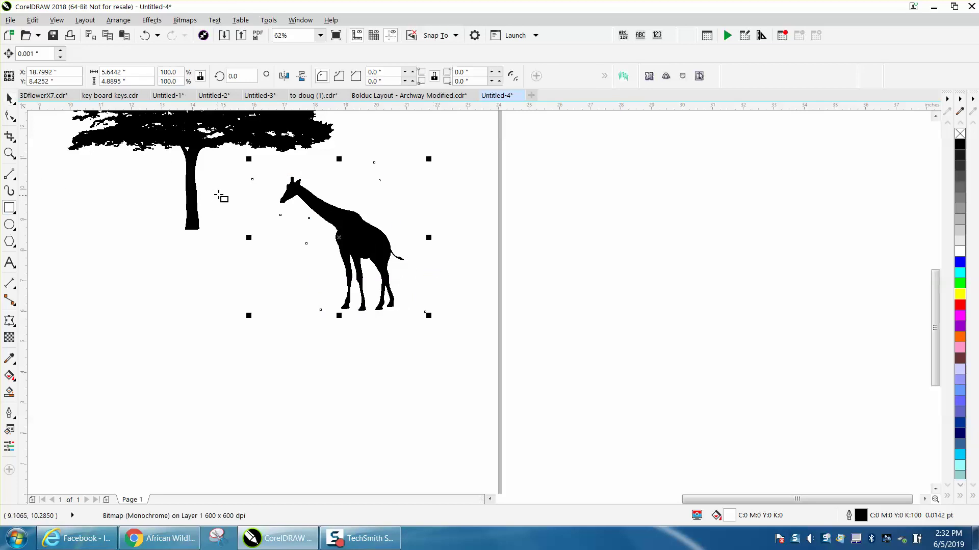
pyautogui.moveTo(220, 170); pyautogui.dragTo(564, 328)
pyautogui.rightClick(960, 305)
pyautogui.click(960, 295)
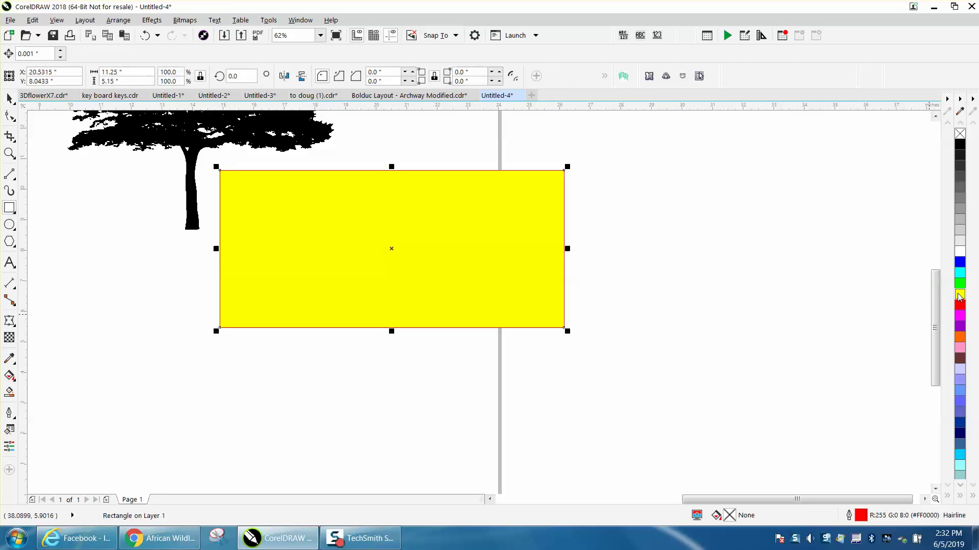
pyautogui.hotkey('shift', 'pagedown')
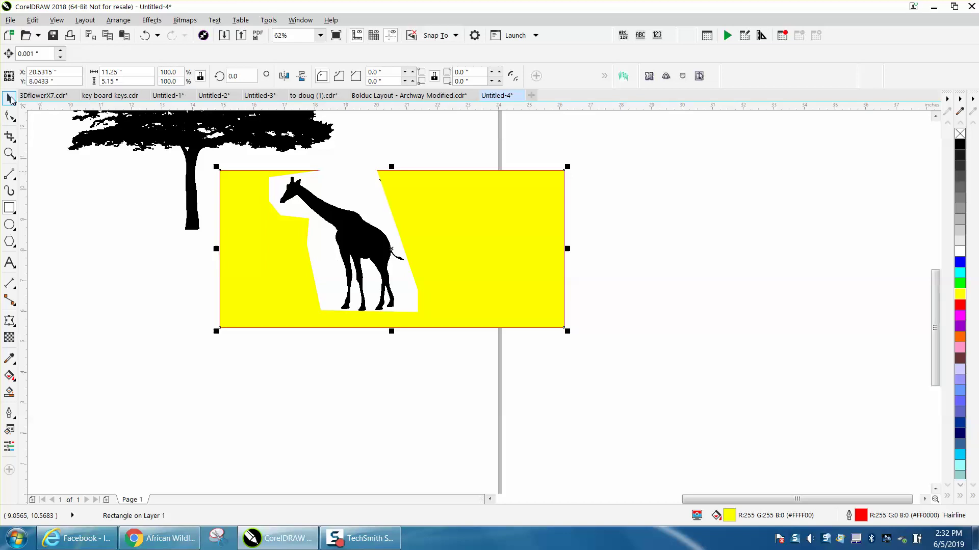
# - Delete the test rectangle and shift the giraffe picture slightly to the right
pyautogui.click(498, 239)
pyautogui.press('Delete')
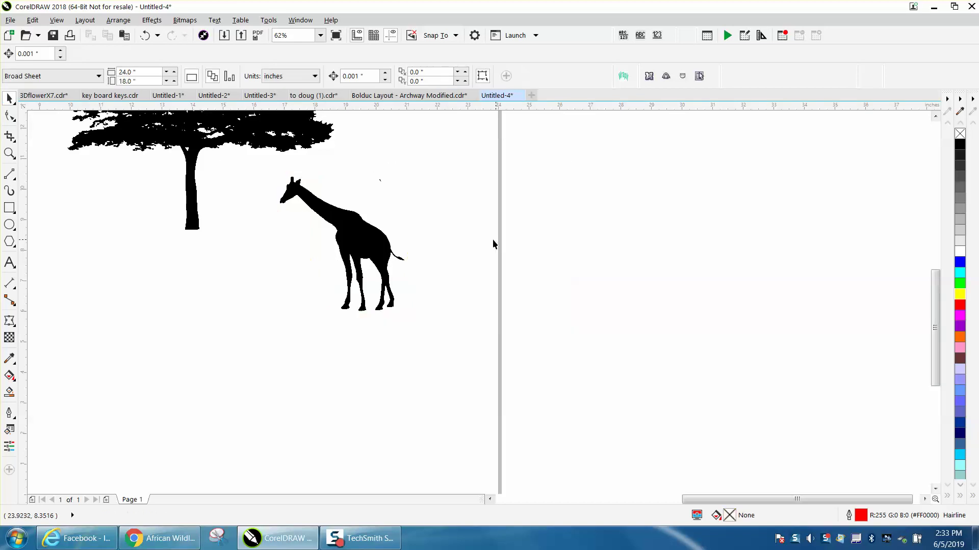
pyautogui.moveTo(351, 239); pyautogui.dragTo(426, 239)
pyautogui.click(184, 23)
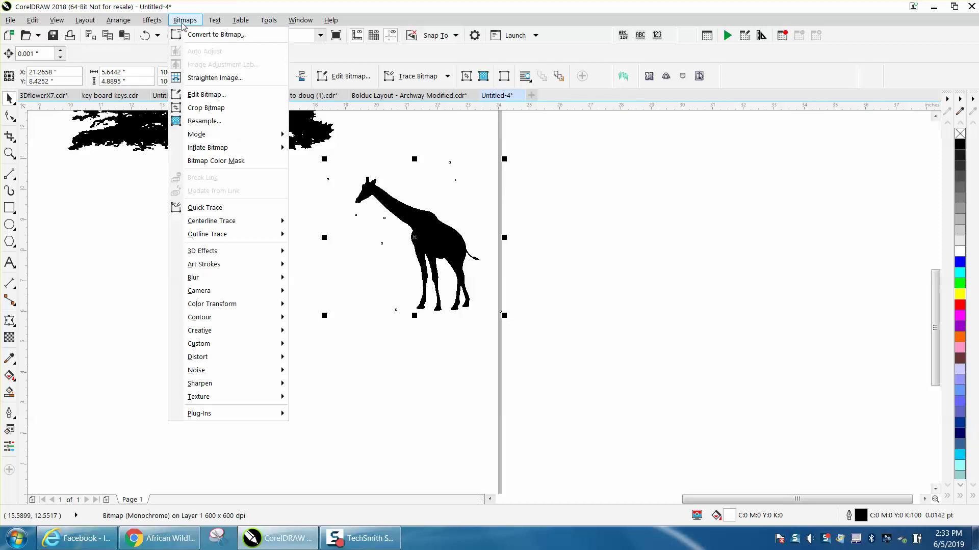
# - Cancel Resample and convert the giraffe picture with Convert to Bitmap
pyautogui.click(201, 121)
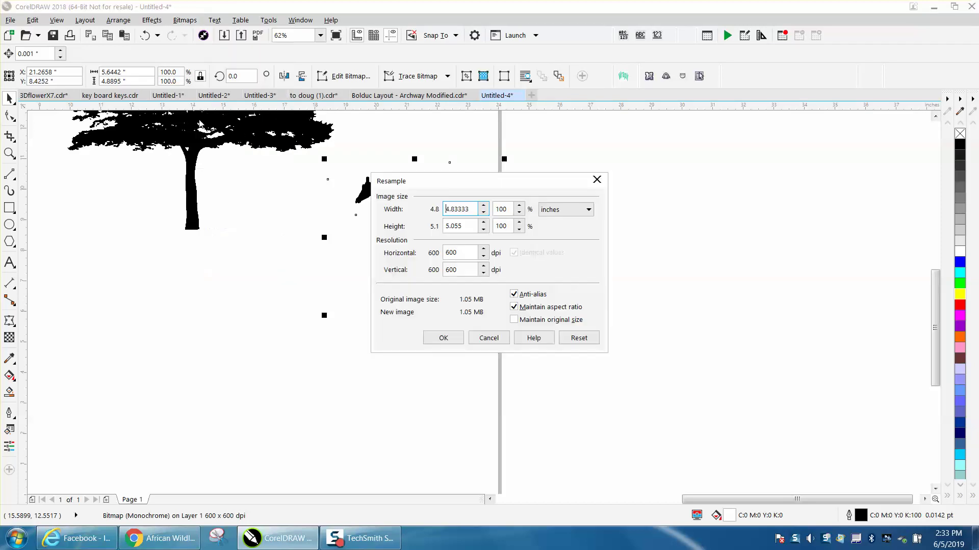
pyautogui.click(490, 339)
pyautogui.click(185, 20)
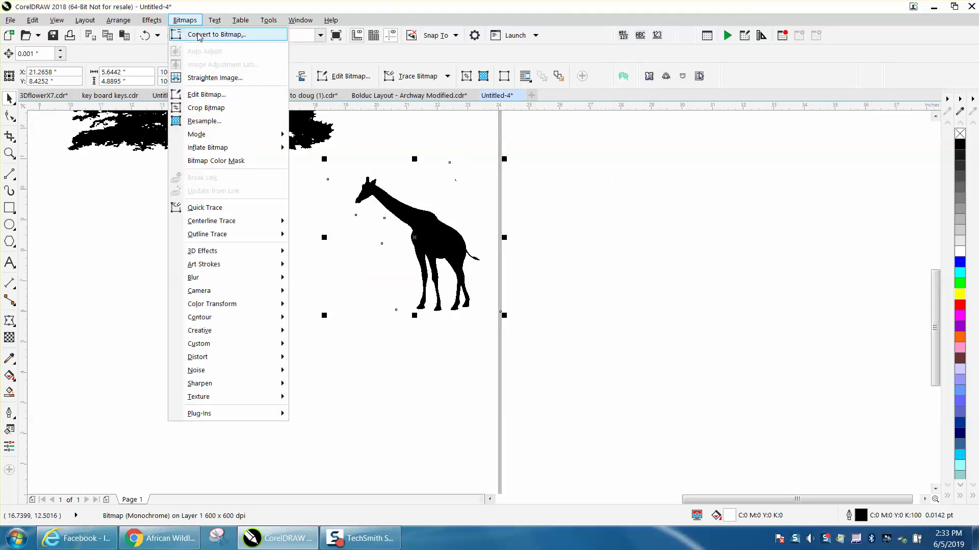
pyautogui.click(203, 34)
pyautogui.click(450, 328)
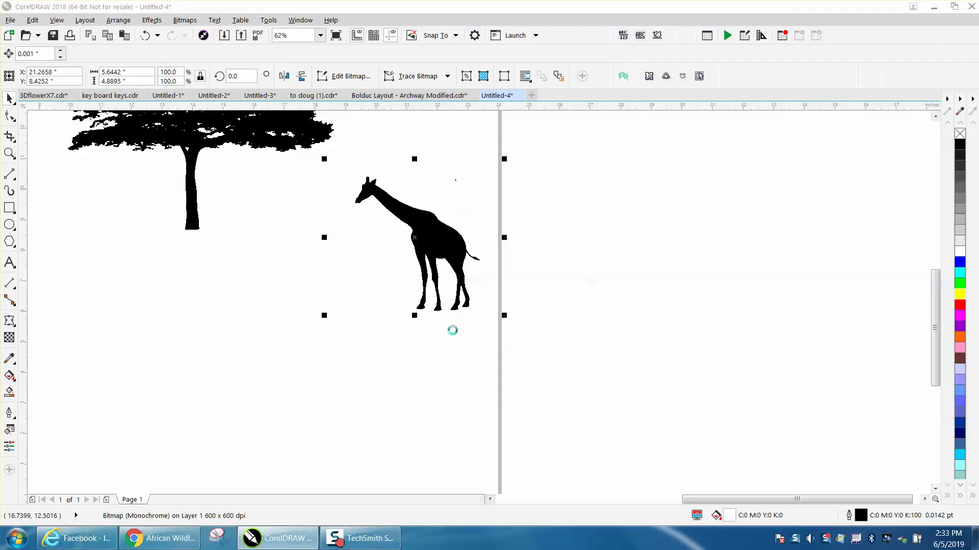
# - Trace the giraffe with Outline Trace > Clipart, reducing the bitmap, into a vector group
pyautogui.click(414, 79)
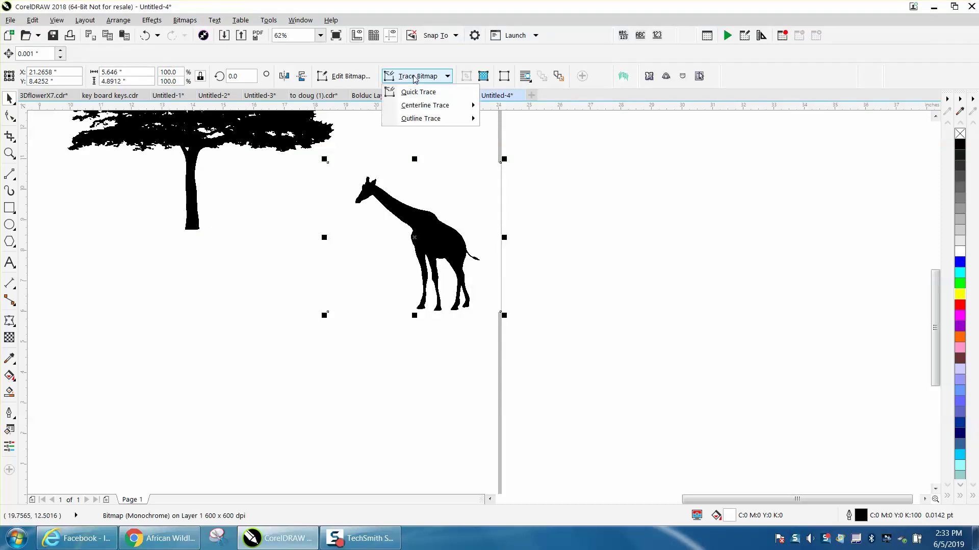
pyautogui.moveTo(414, 119)
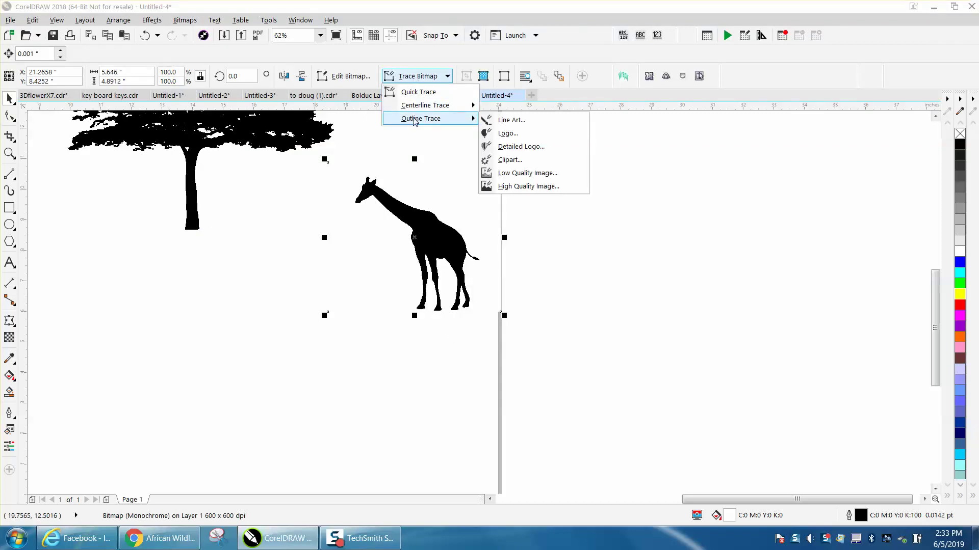
pyautogui.click(507, 160)
pyautogui.click(276, 237)
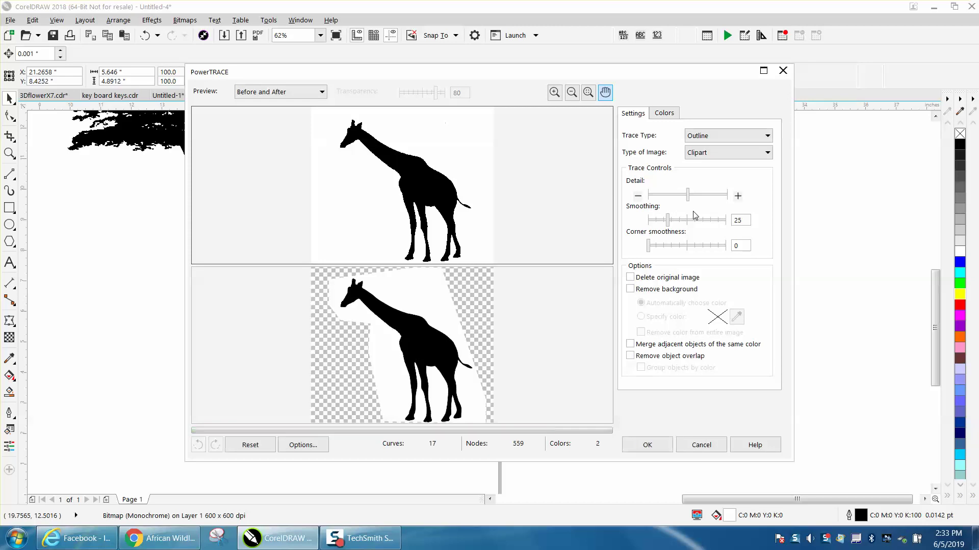
pyautogui.click(646, 445)
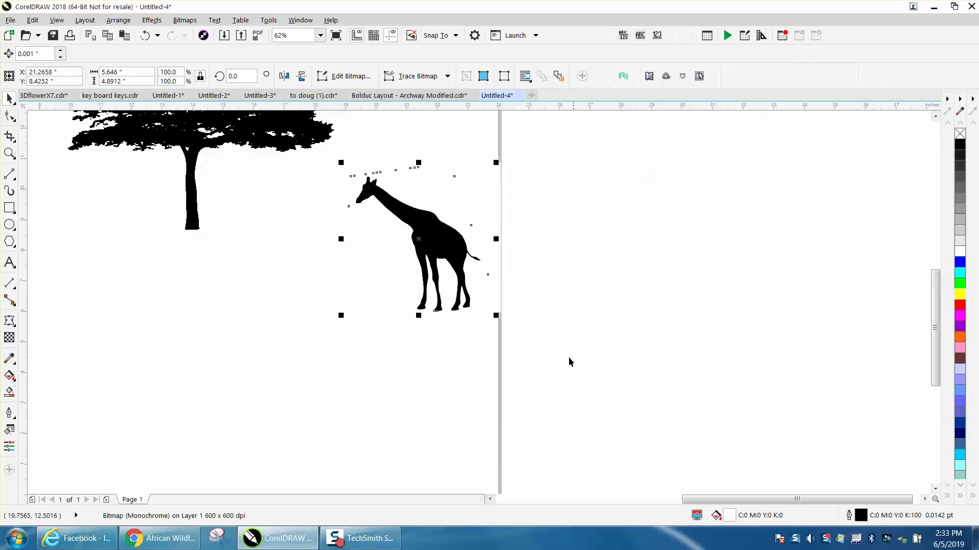
# - Move the traced giraffe to the empty right area and delete the original giraffe bitmap
pyautogui.moveTo(424, 240); pyautogui.dragTo(705, 242)
pyautogui.click(447, 255)
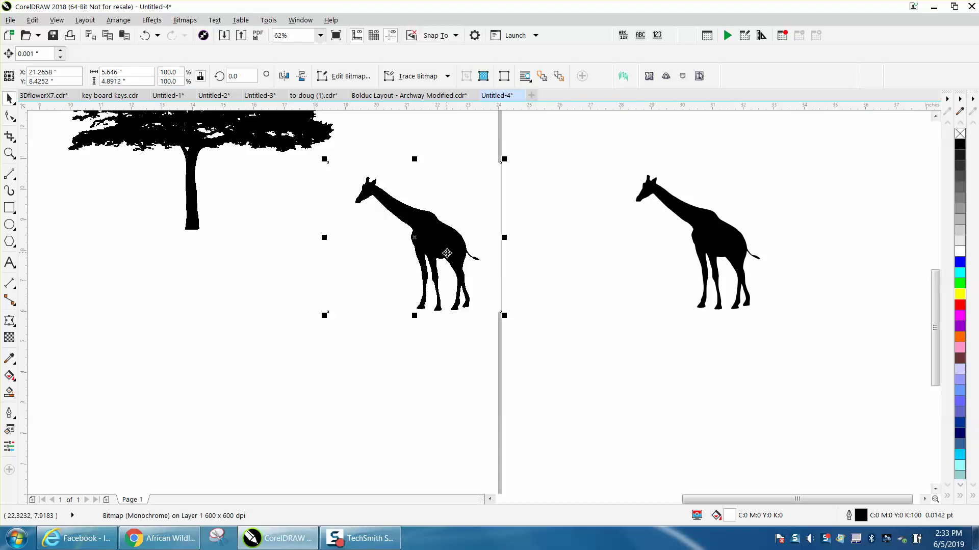
pyautogui.press('Delete')
# - Ungroup the traced giraffe pieces
pyautogui.click(656, 240)
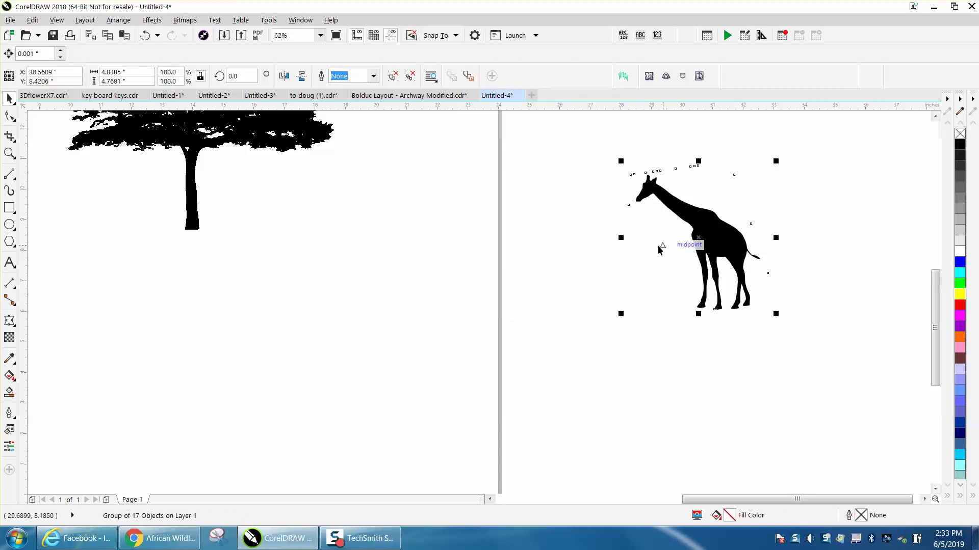
pyautogui.click(576, 244)
pyautogui.click(656, 243)
pyautogui.click(118, 20)
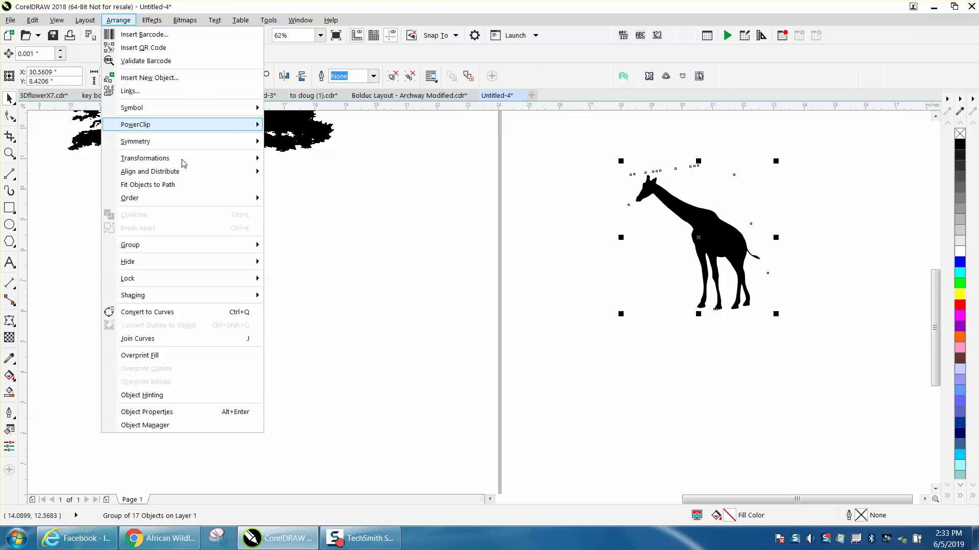
pyautogui.moveTo(249, 246)
pyautogui.click(306, 260)
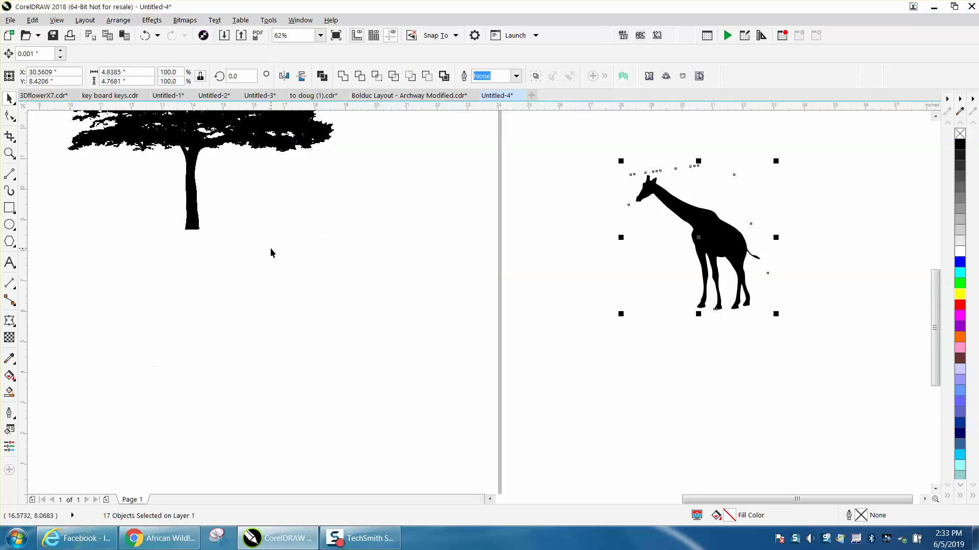
pyautogui.click(672, 261)
pyautogui.click(666, 261)
pyautogui.click(665, 259)
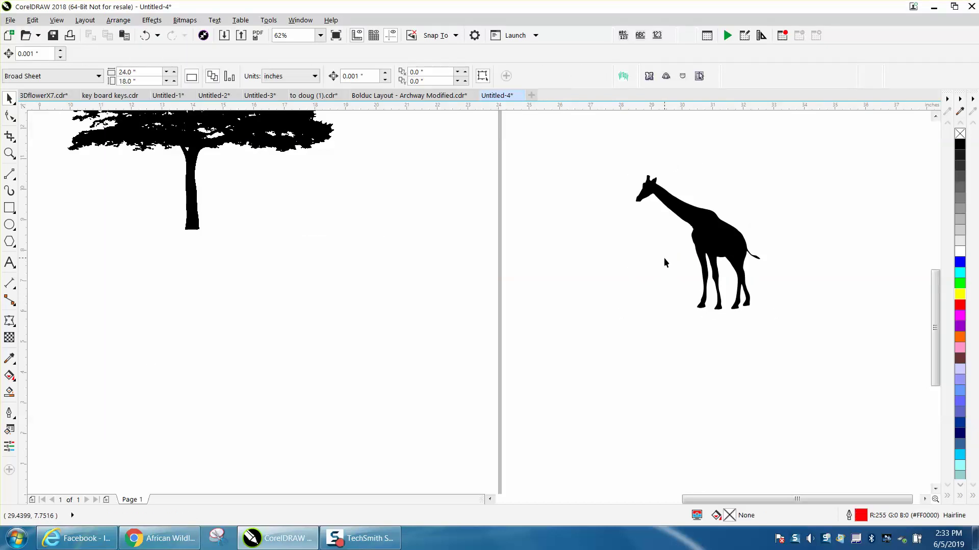
# - Draw a rectangle over the giraffe, fill it yellow and send it behind the giraffe
pyautogui.click(9, 208)
pyautogui.moveTo(538, 164); pyautogui.dragTo(808, 341)
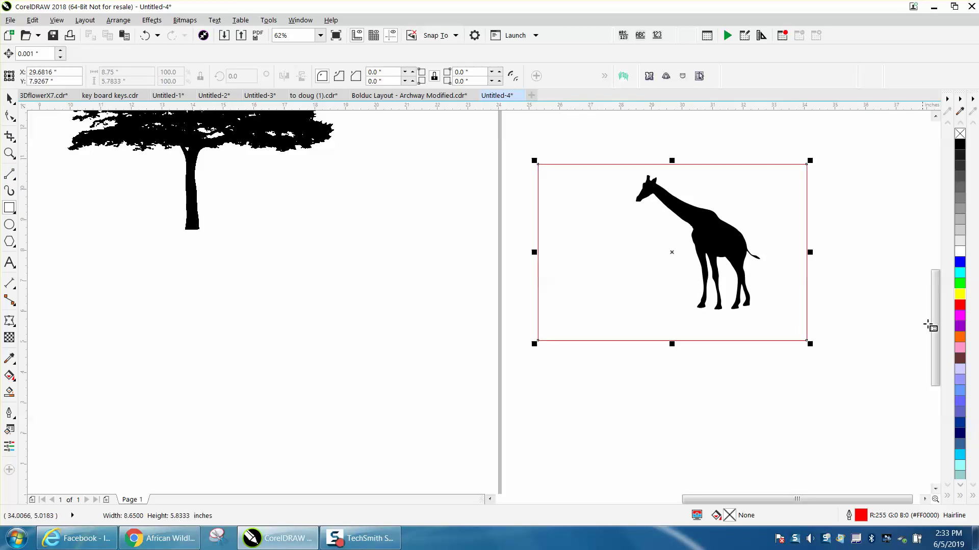
pyautogui.click(960, 295)
pyautogui.hotkey('shift', 'pagedown')
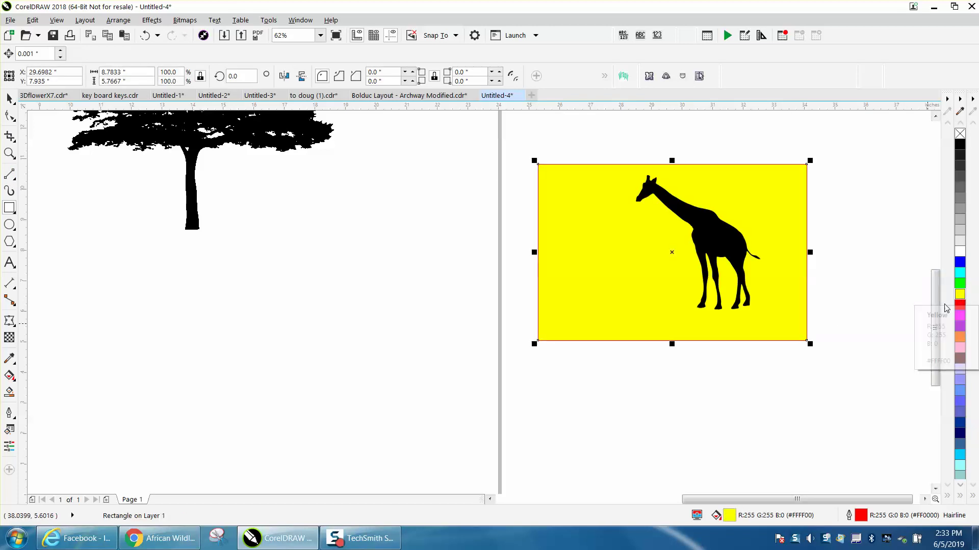
pyautogui.scroll(-1, 591, 305)
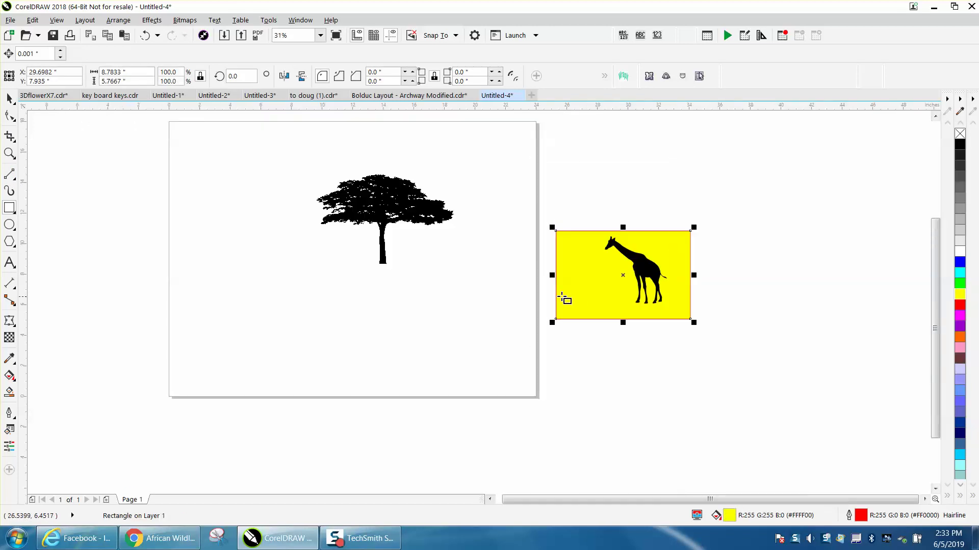
pyautogui.click(9, 98)
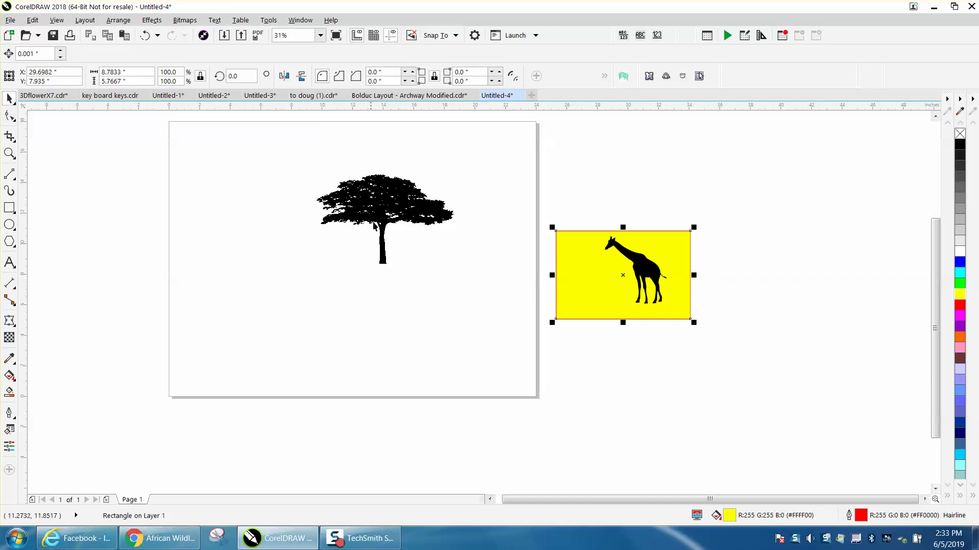
pyautogui.click(374, 226)
# - Resample the tree bitmap and run Convert to Bitmap on it
pyautogui.click(183, 20)
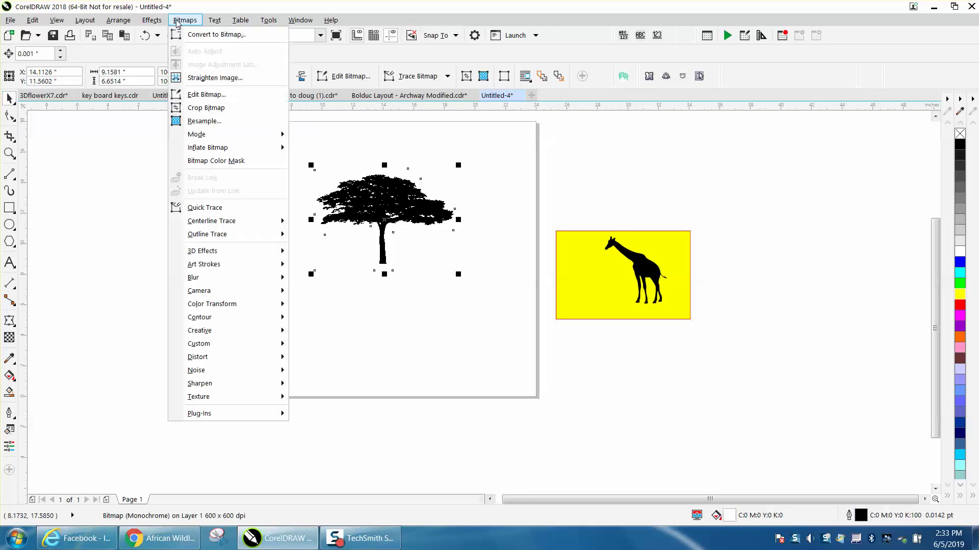
pyautogui.click(205, 123)
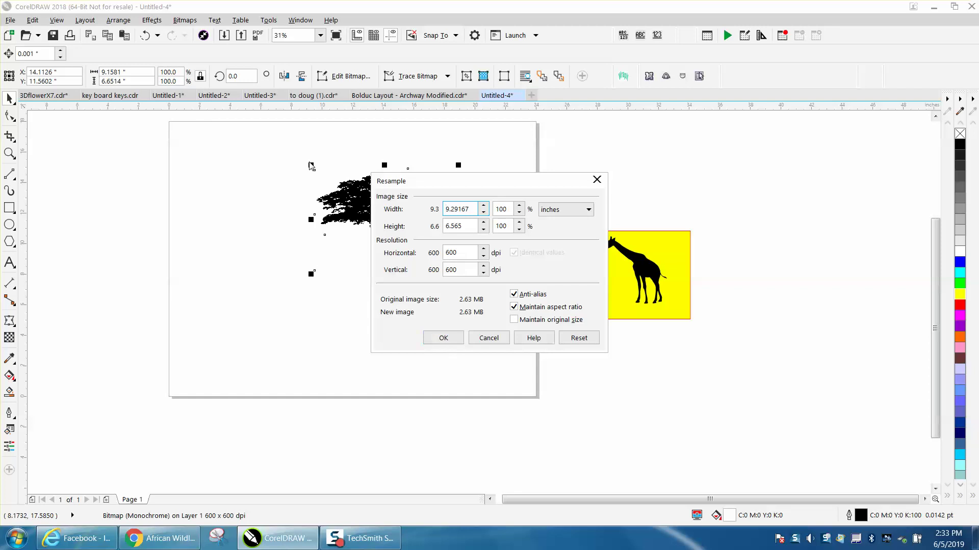
pyautogui.click(431, 338)
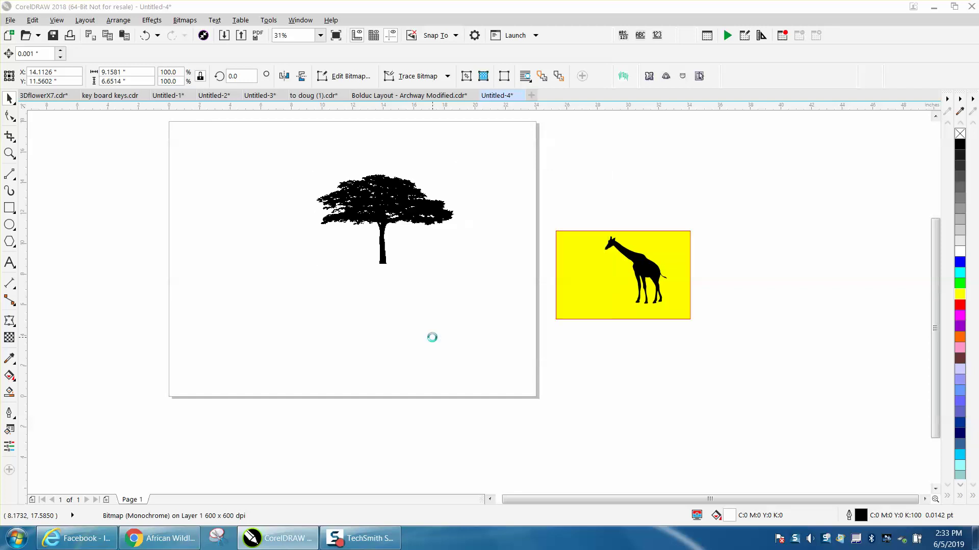
pyautogui.click(182, 20)
pyautogui.click(201, 34)
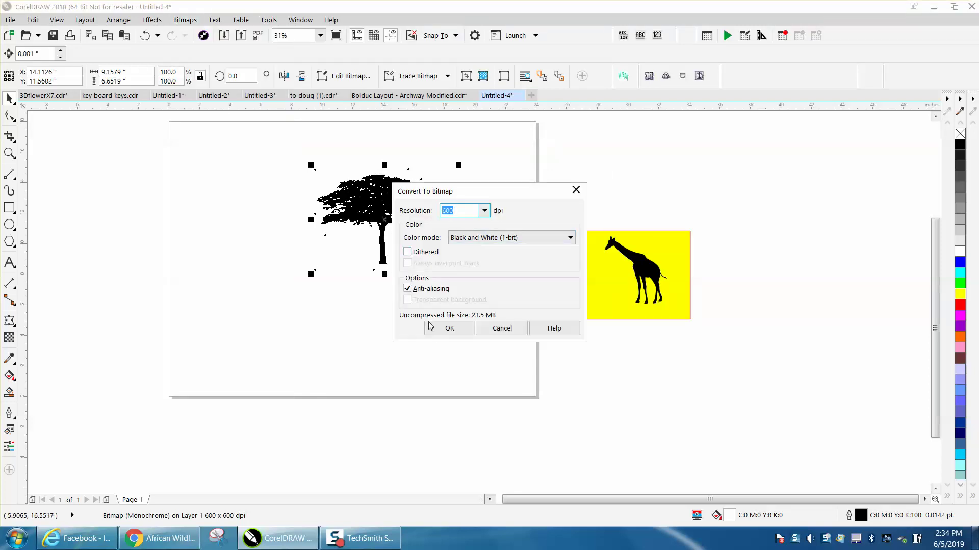
pyautogui.click(443, 328)
# - Trace the tree with Outline Trace > Clipart and move the 99-curve result below-right
pyautogui.click(422, 76)
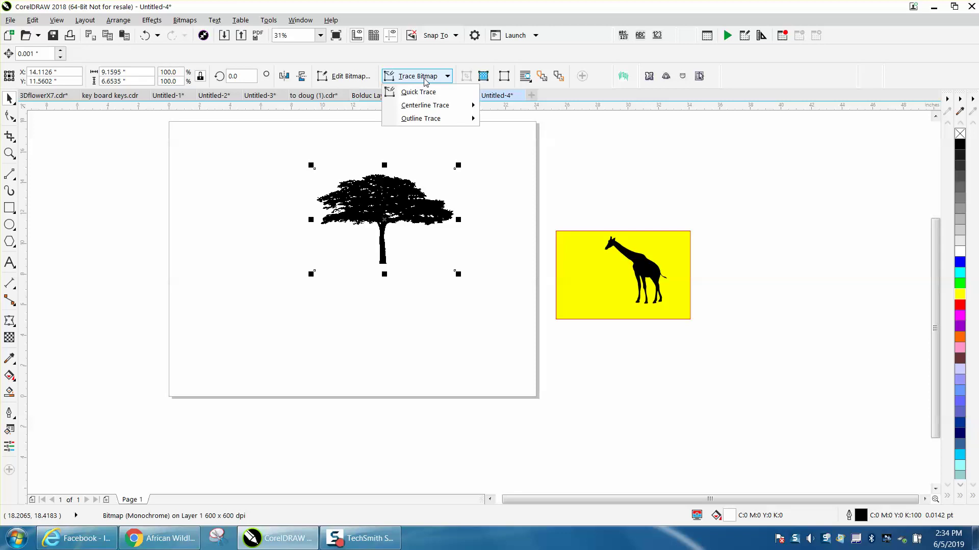
pyautogui.moveTo(427, 126)
pyautogui.click(185, 20)
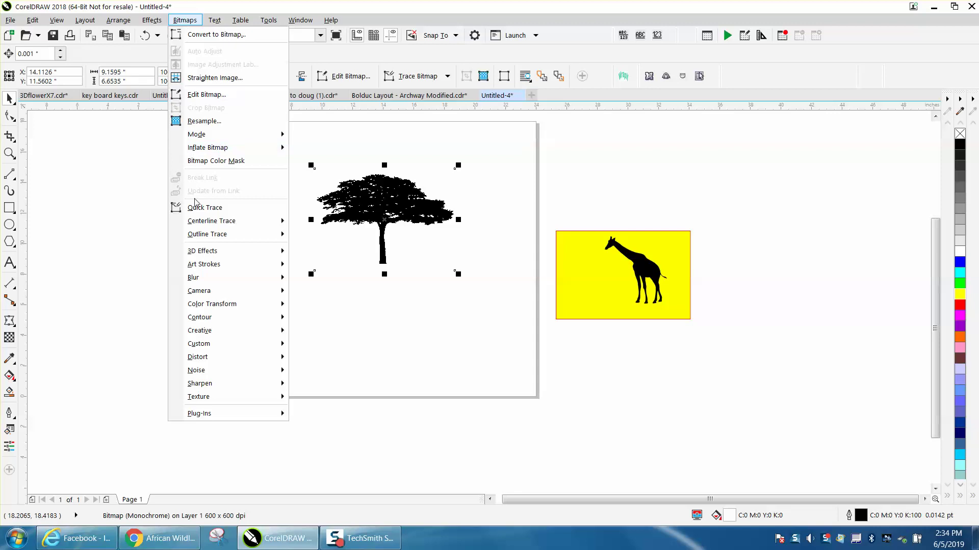
pyautogui.moveTo(204, 234)
pyautogui.click(321, 278)
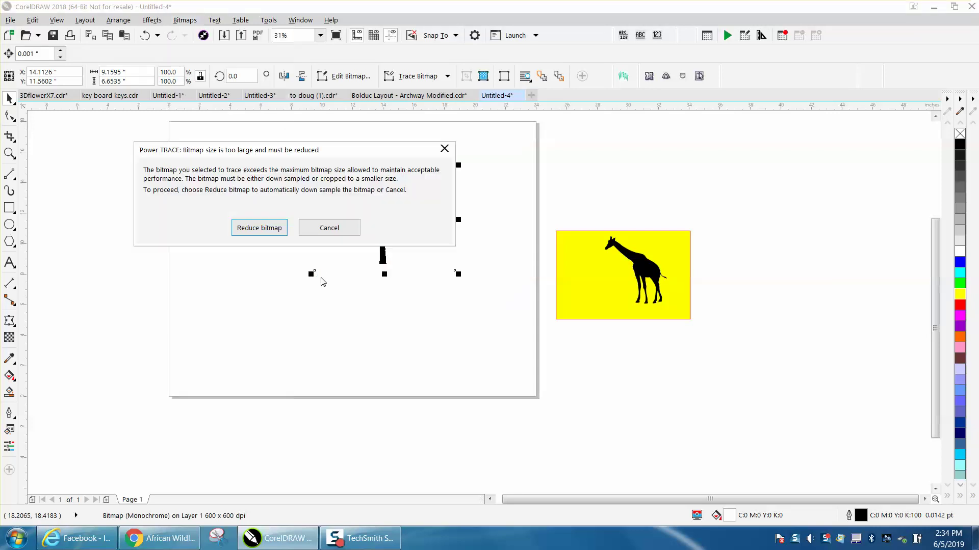
pyautogui.click(280, 229)
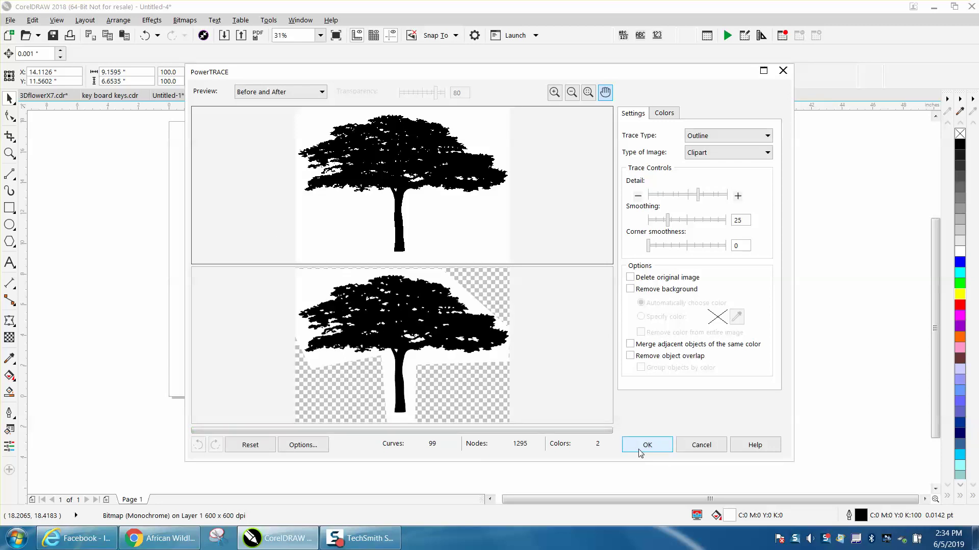
pyautogui.click(641, 452)
pyautogui.moveTo(388, 224)
pyautogui.mouseDown()
pyautogui.moveTo(399, 268)
pyautogui.moveTo(457, 334)
pyautogui.mouseUp()
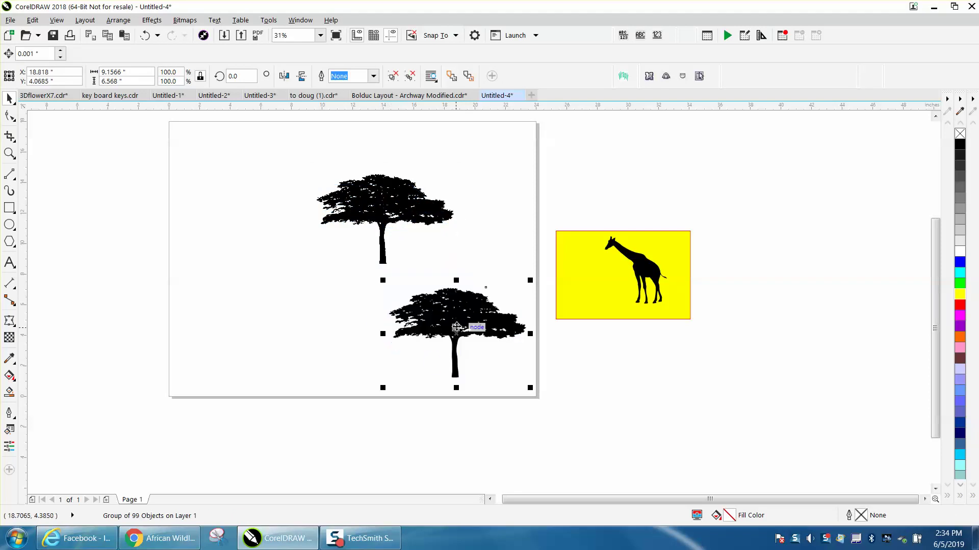
pyautogui.click(118, 20)
# - Ungroup the traced tree into separate curves
pyautogui.moveTo(147, 256)
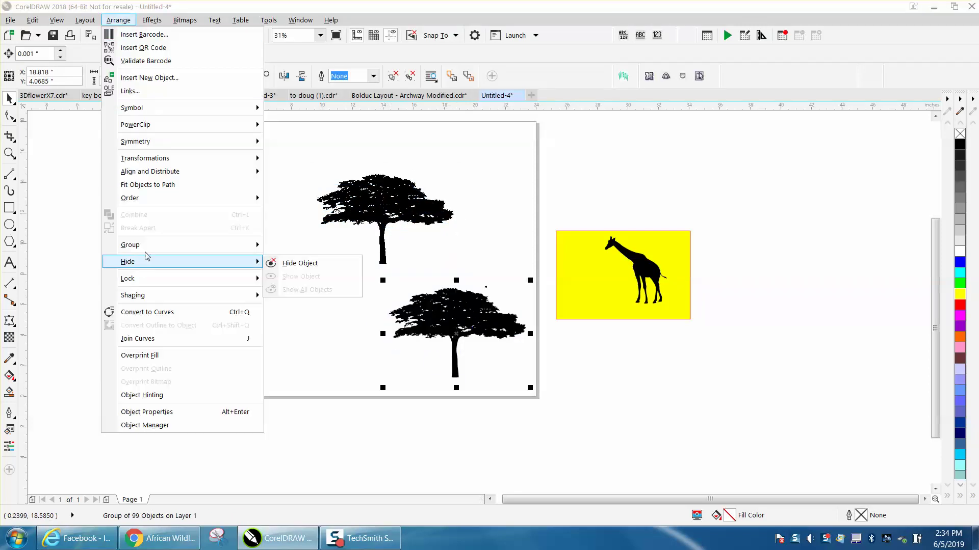
pyautogui.click(301, 261)
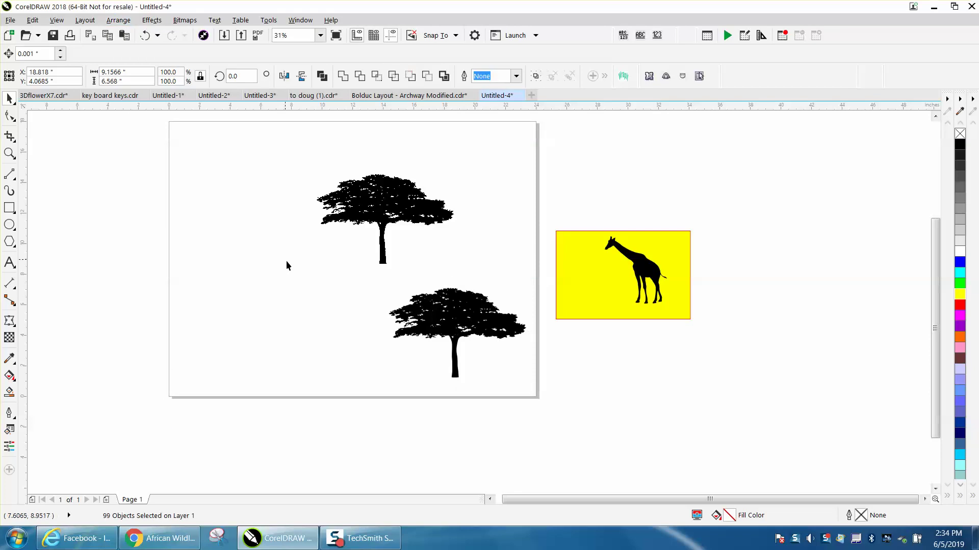
pyautogui.click(286, 266)
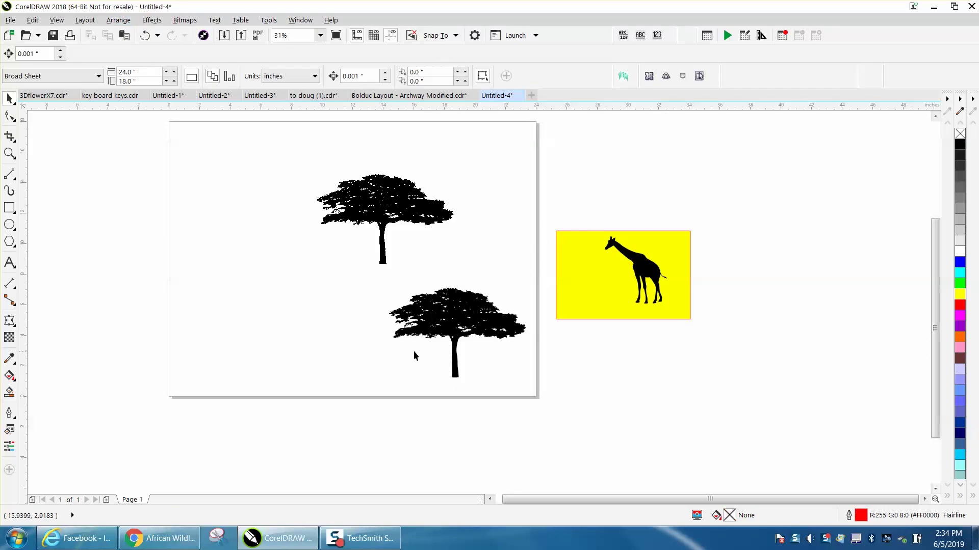
pyautogui.click(445, 344)
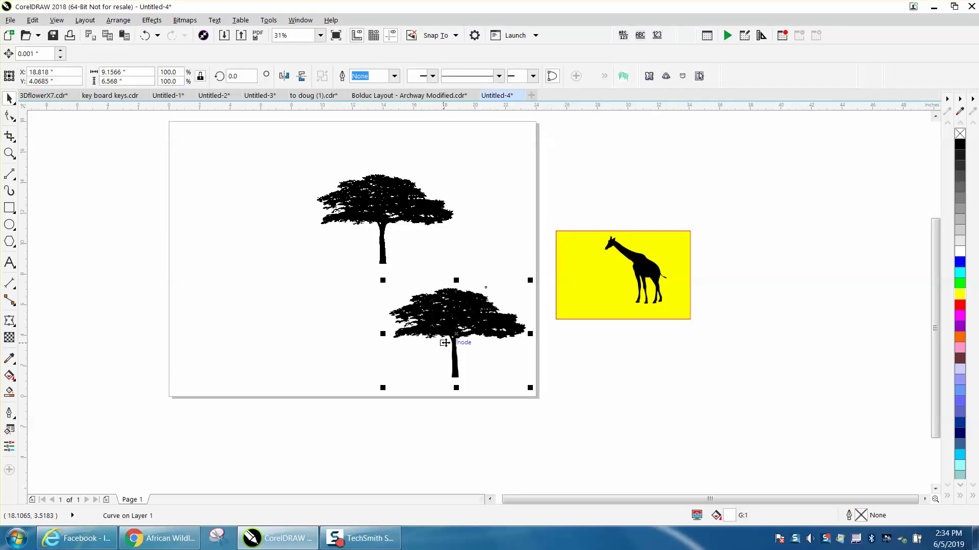
pyautogui.press('Escape')
# - Move the yellow rectangle onto the traced tree, enlarge it, and zoom in on both
pyautogui.moveTo(616, 292); pyautogui.dragTo(440, 334)
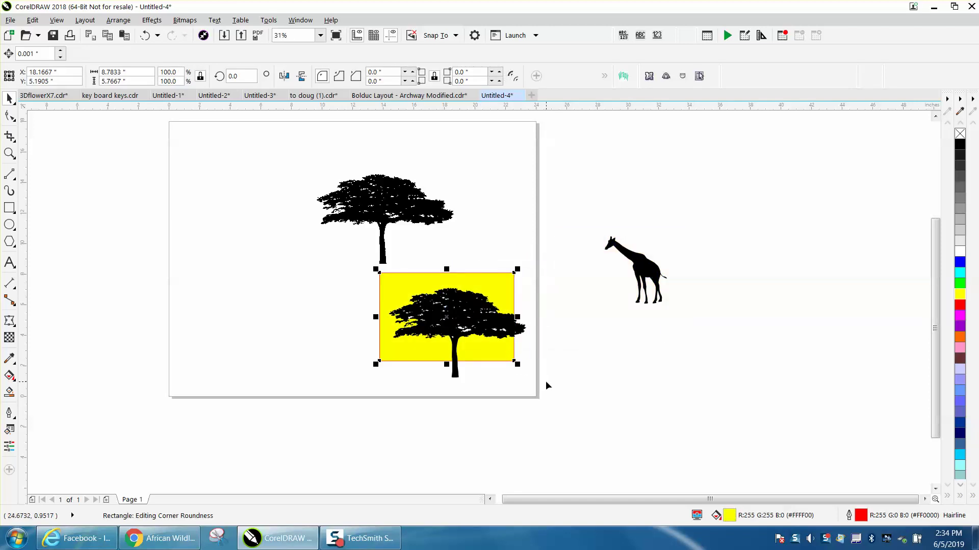
pyautogui.moveTo(517, 365); pyautogui.dragTo(559, 392)
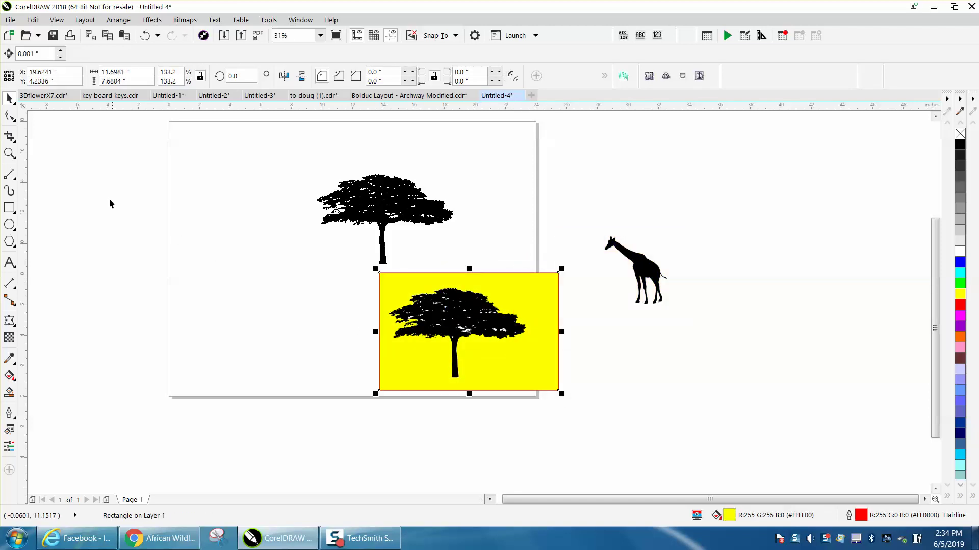
pyautogui.click(9, 154)
pyautogui.moveTo(385, 268); pyautogui.dragTo(616, 401)
pyautogui.click(10, 98)
# - Move the traced tree off the page to the right, leaving its white specks behind
pyautogui.click(94, 144)
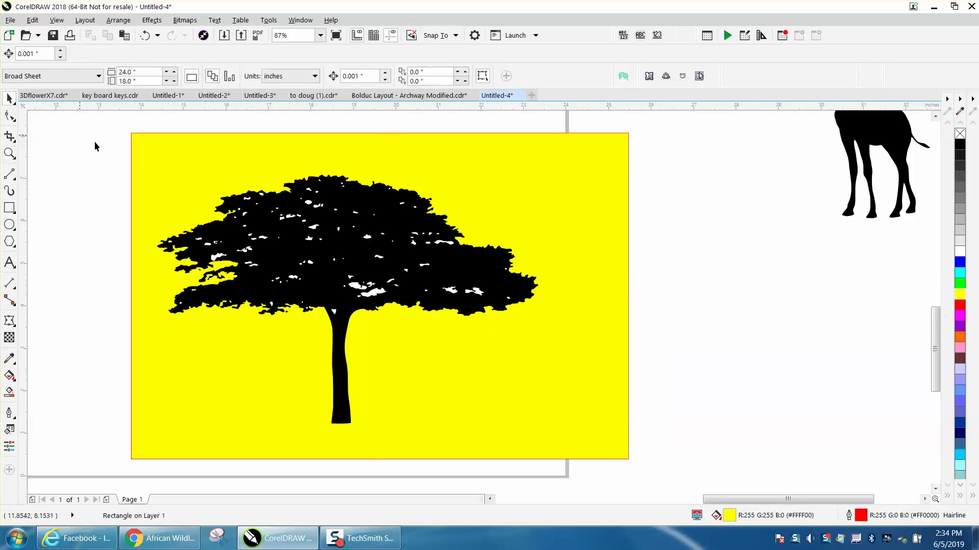
pyautogui.click(309, 203)
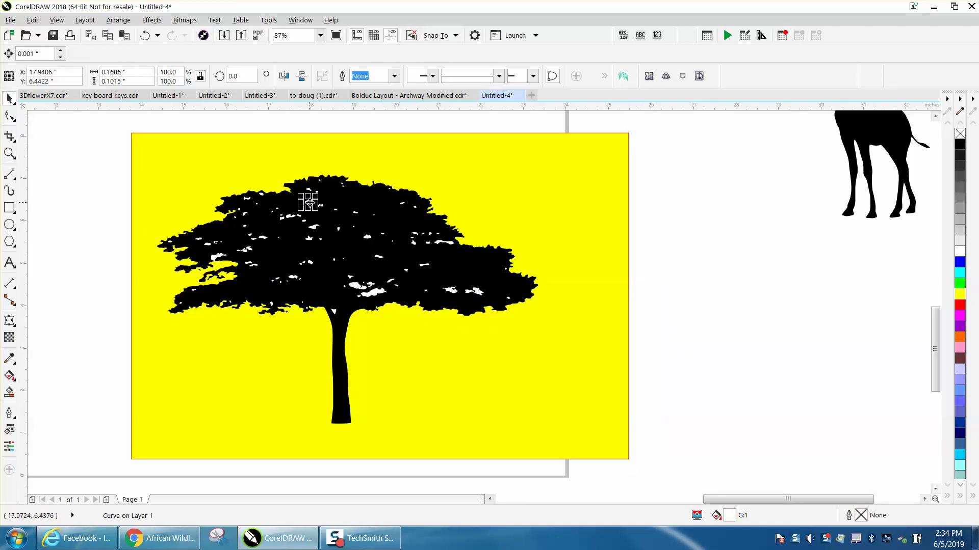
pyautogui.click(492, 163)
pyautogui.moveTo(382, 200); pyautogui.dragTo(794, 217)
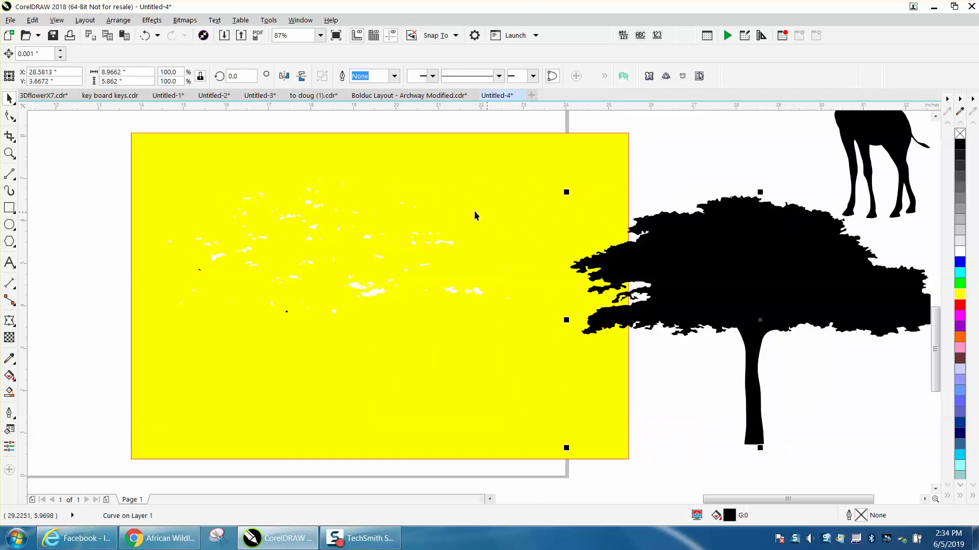
# - Undo moving the traced tree off the page
pyautogui.click(145, 38)
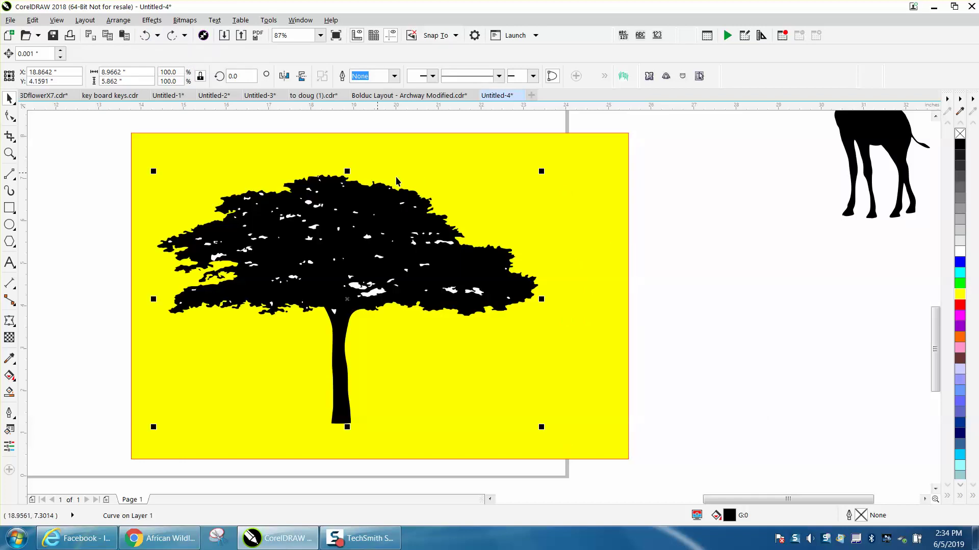
pyautogui.scroll(-3, 422, 175)
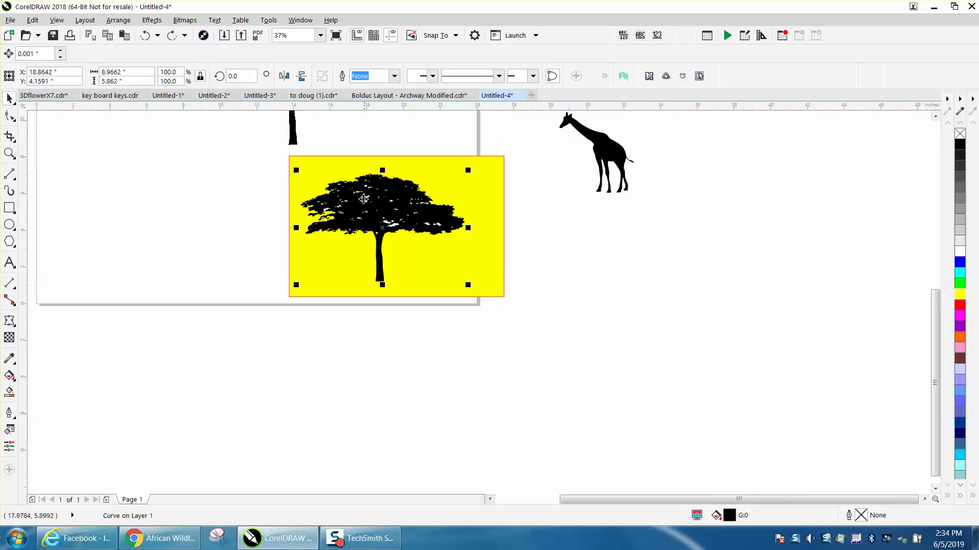
pyautogui.click(279, 146)
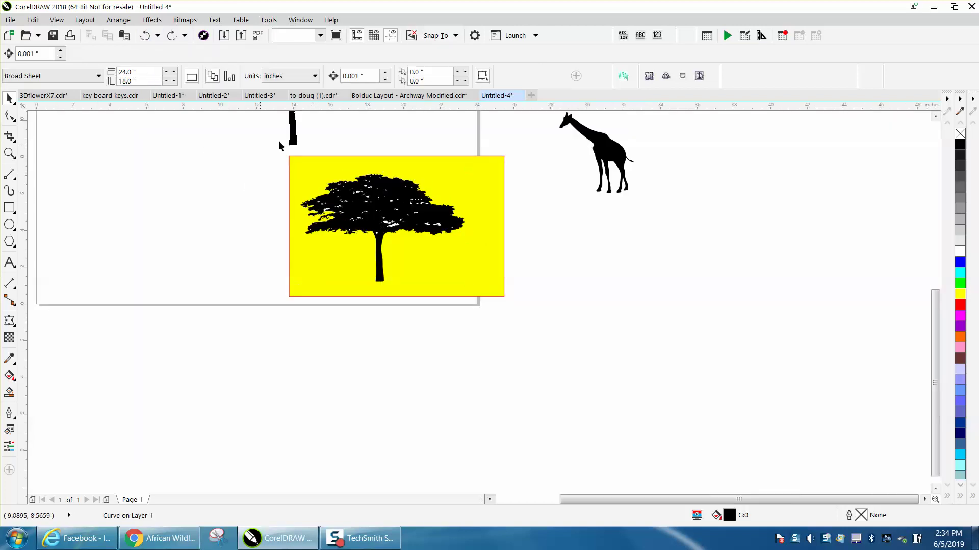
# - Set an 11-inch nudge distance, nudge the traced tree left, and delete the original tree bitmap
pyautogui.click(357, 76)
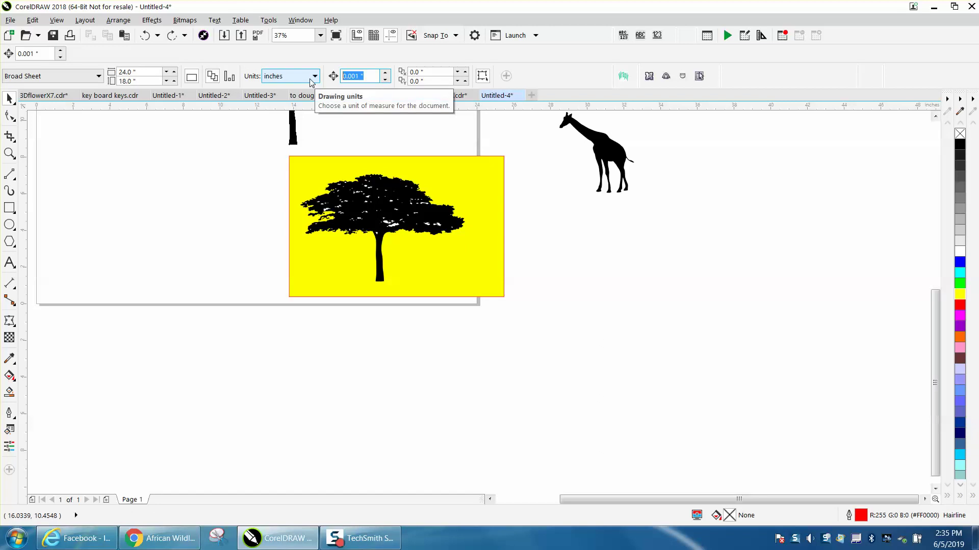
pyautogui.write('11')
pyautogui.click(396, 187)
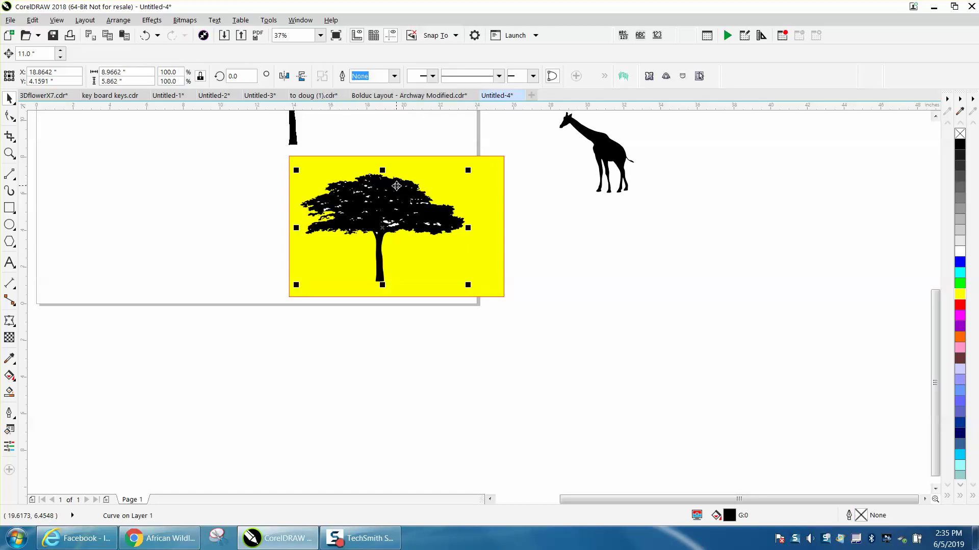
pyautogui.press('Left')
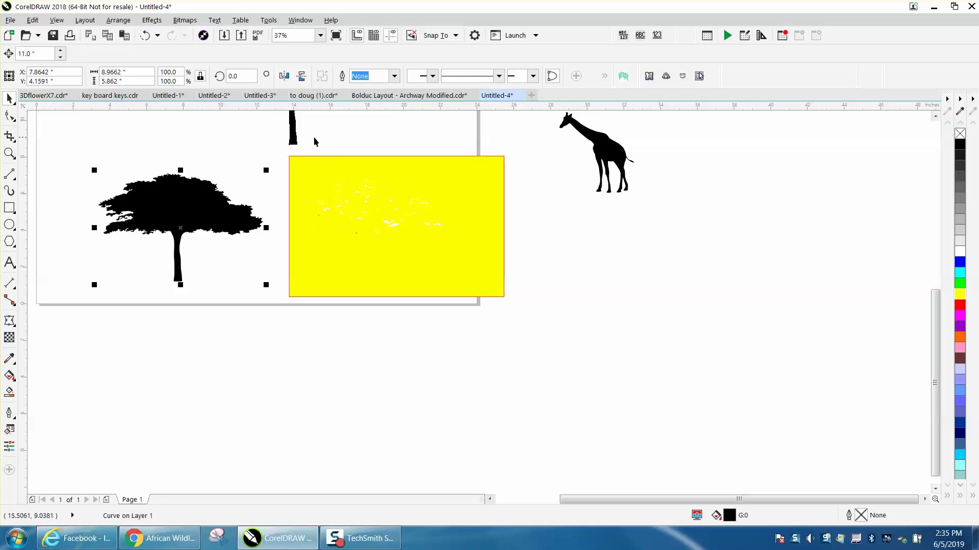
pyautogui.moveTo(314, 139); pyautogui.dragTo(675, 275)
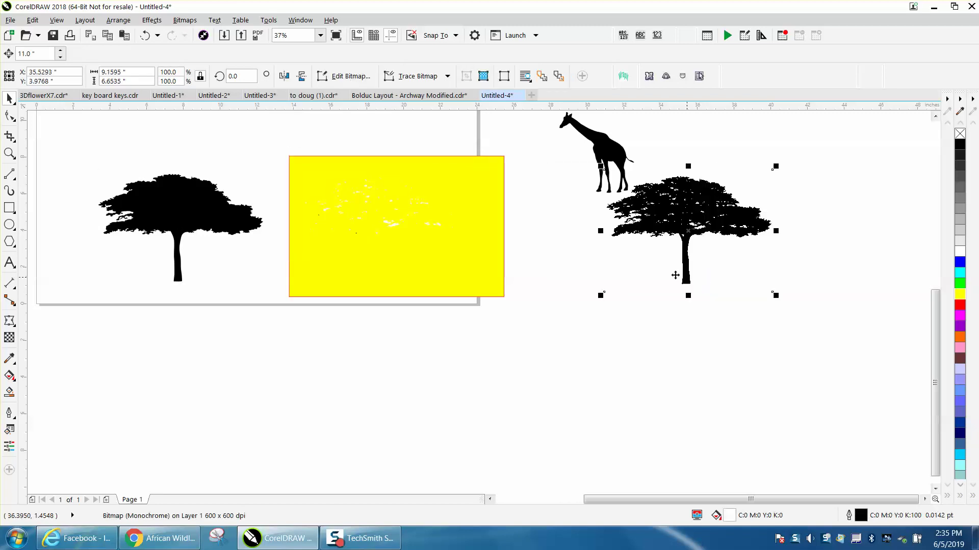
pyautogui.press('Delete')
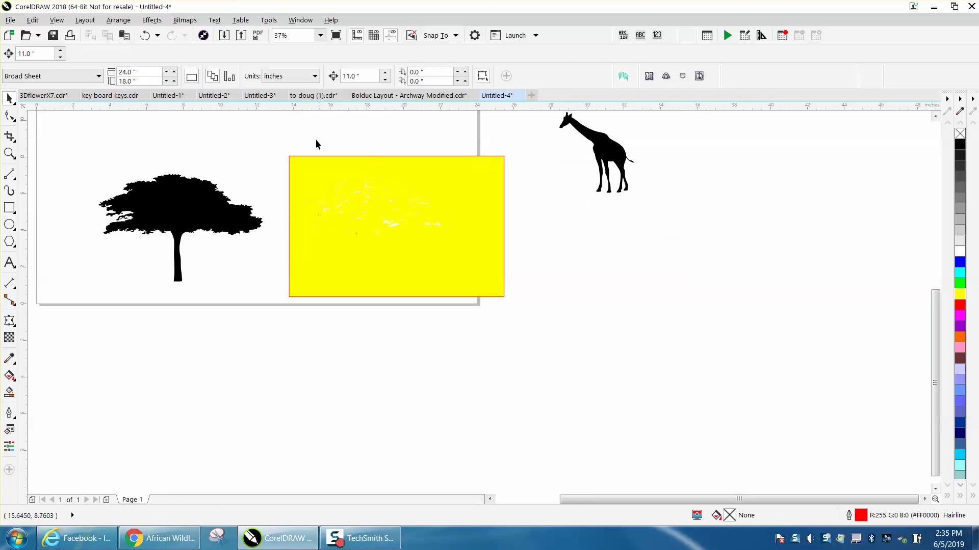
# - Make the 97 selected dots unfilled with a red outline
pyautogui.moveTo(467, 269); pyautogui.dragTo(476, 275)
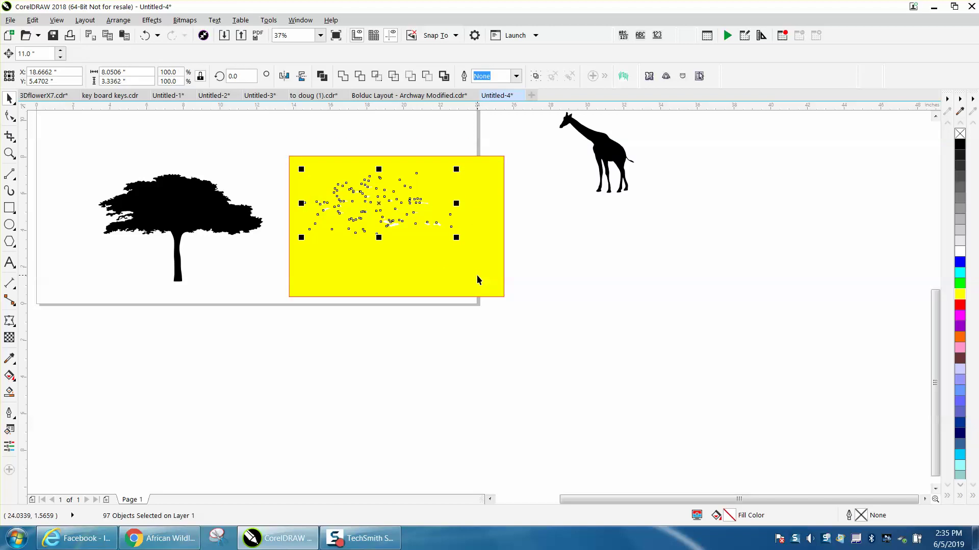
pyautogui.click(960, 133)
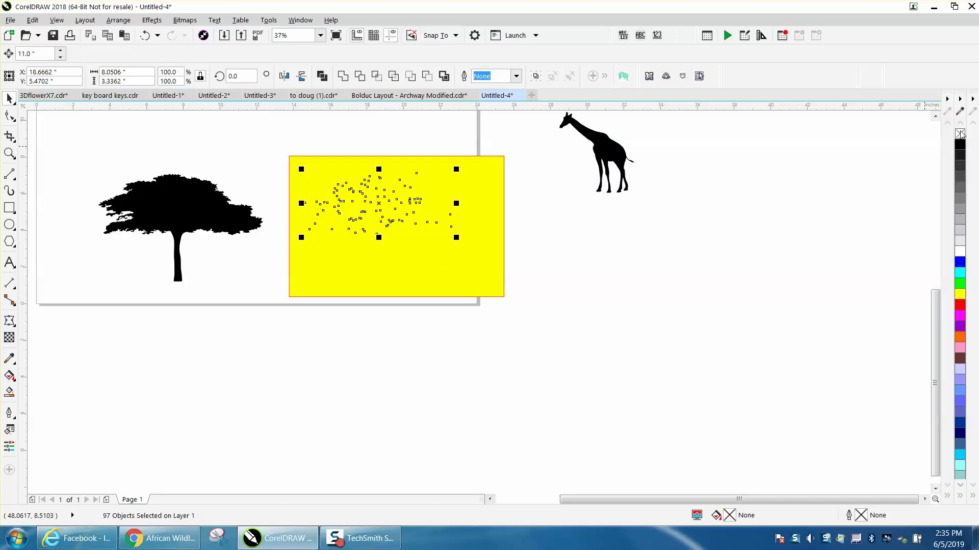
pyautogui.rightClick(961, 305)
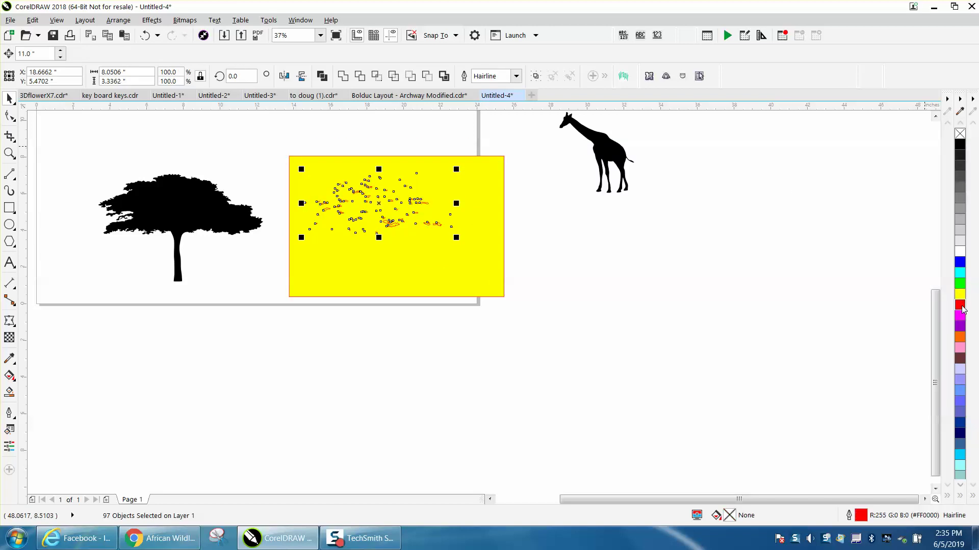
# - Make the tree an unfilled black outline, nudge it right onto the yellow rectangle, and zoom in
pyautogui.click(212, 230)
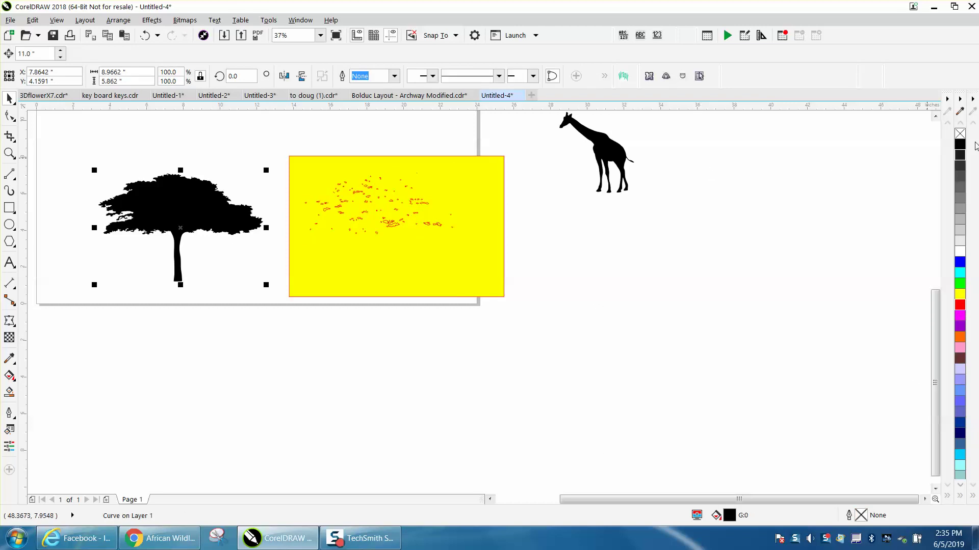
pyautogui.click(960, 134)
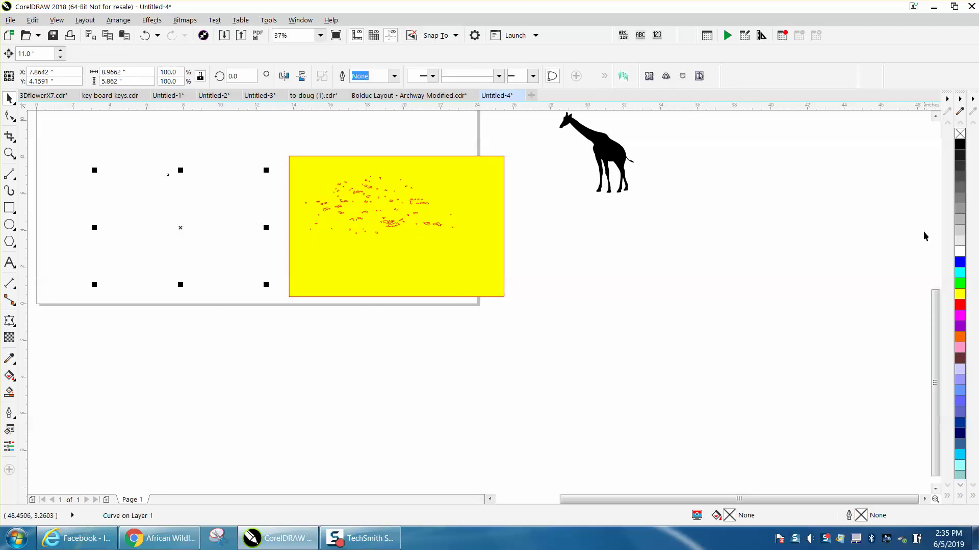
pyautogui.rightClick(957, 146)
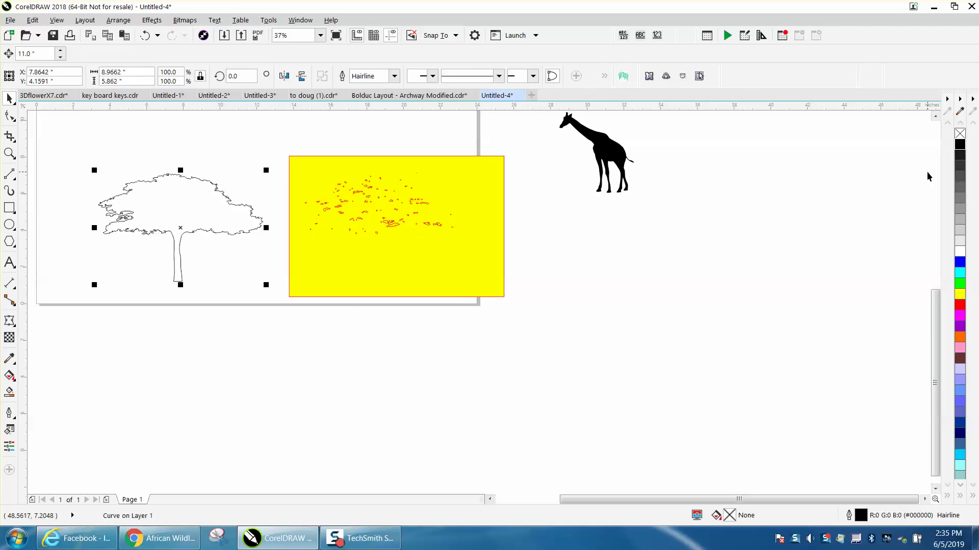
pyautogui.press('Right')
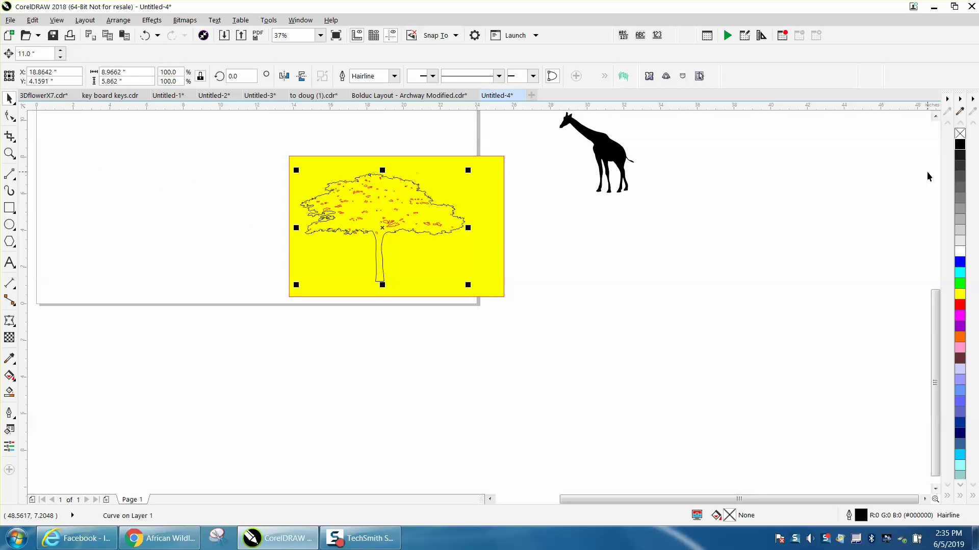
pyautogui.click(11, 154)
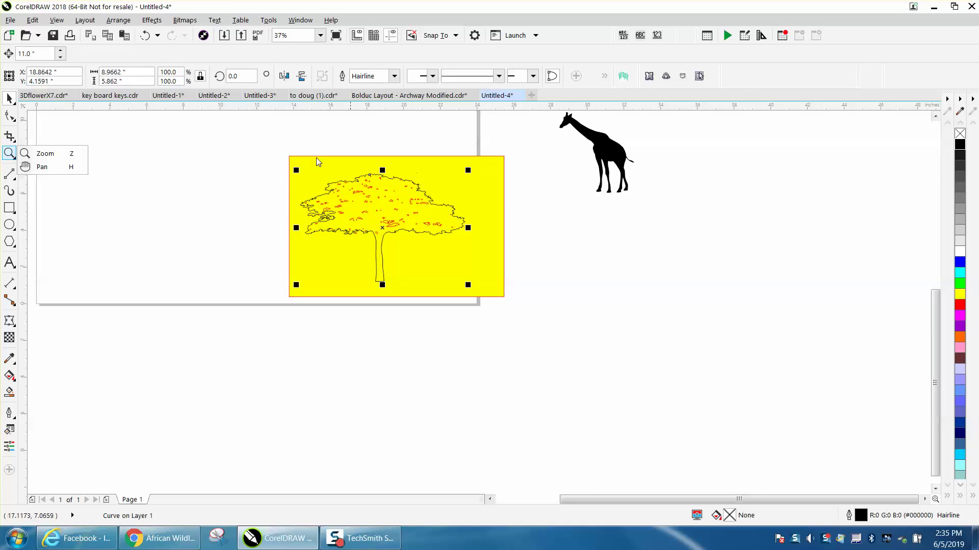
pyautogui.click(81, 153)
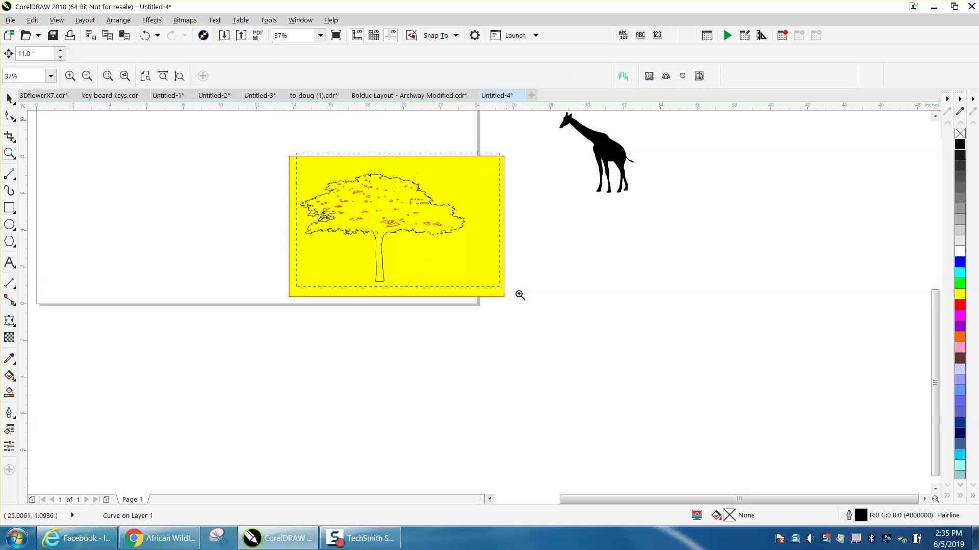
pyautogui.moveTo(520, 295); pyautogui.dragTo(566, 317)
# - Smart Fill the tree outline's area with solid black and move the new tree aside
pyautogui.click(10, 393)
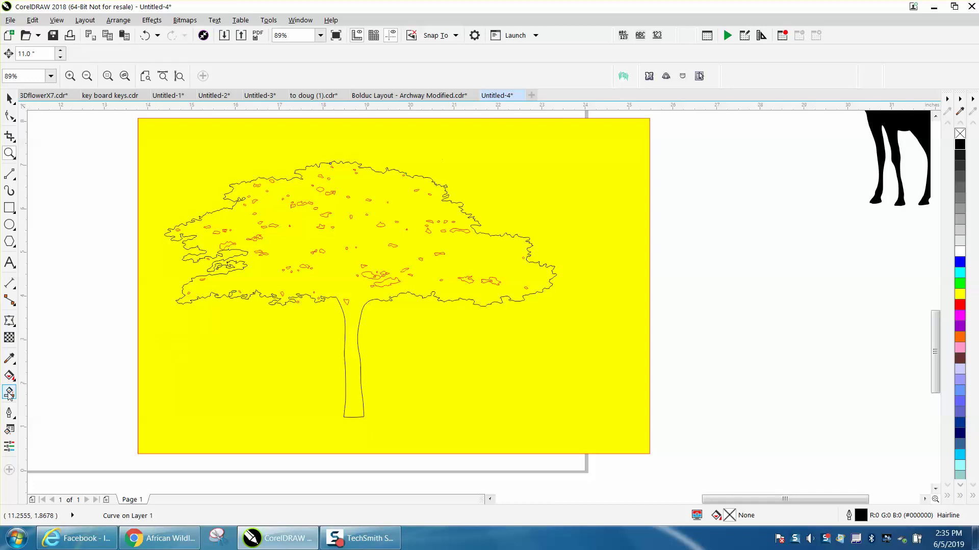
pyautogui.click(350, 317)
pyautogui.scroll(-2, 205, 271)
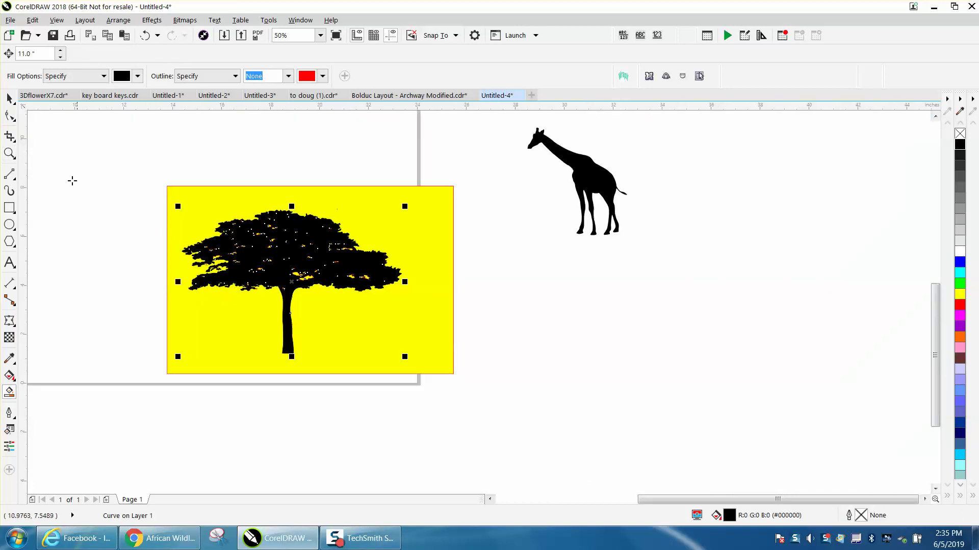
pyautogui.click(10, 99)
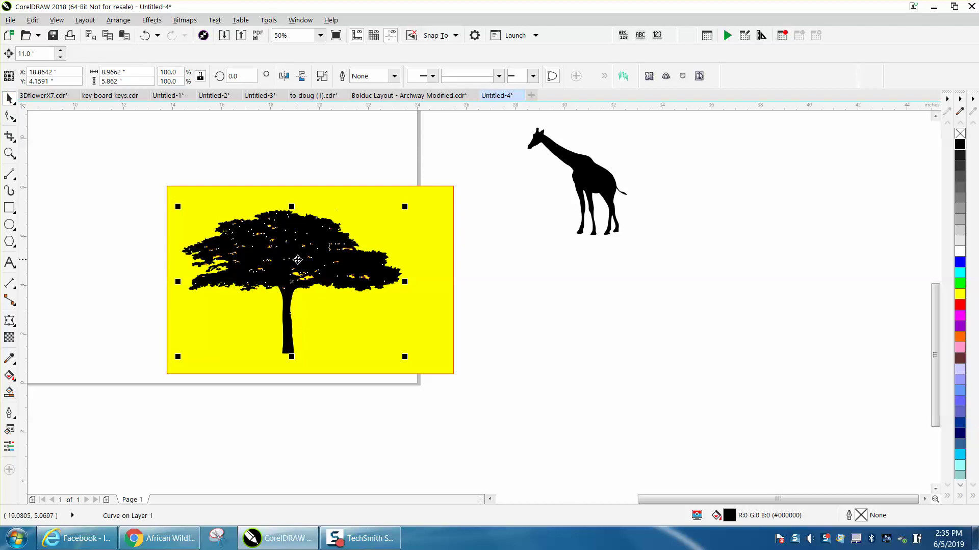
pyautogui.moveTo(300, 258); pyautogui.dragTo(598, 303)
# - Delete the leftover outline and red dots, then place the black tree on the yellow rectangle
pyautogui.moveTo(164, 182); pyautogui.dragTo(274, 326)
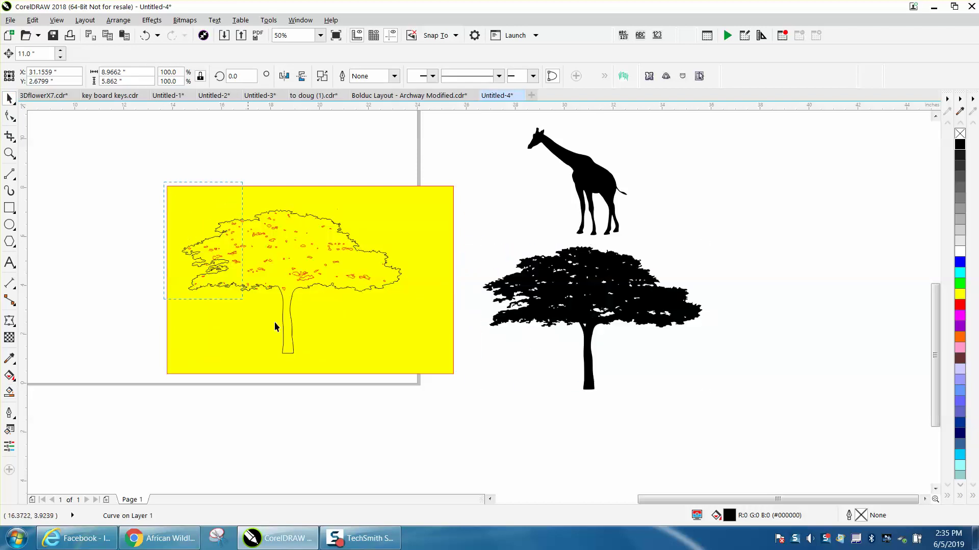
pyautogui.moveTo(421, 384); pyautogui.dragTo(422, 385)
pyautogui.press('Delete')
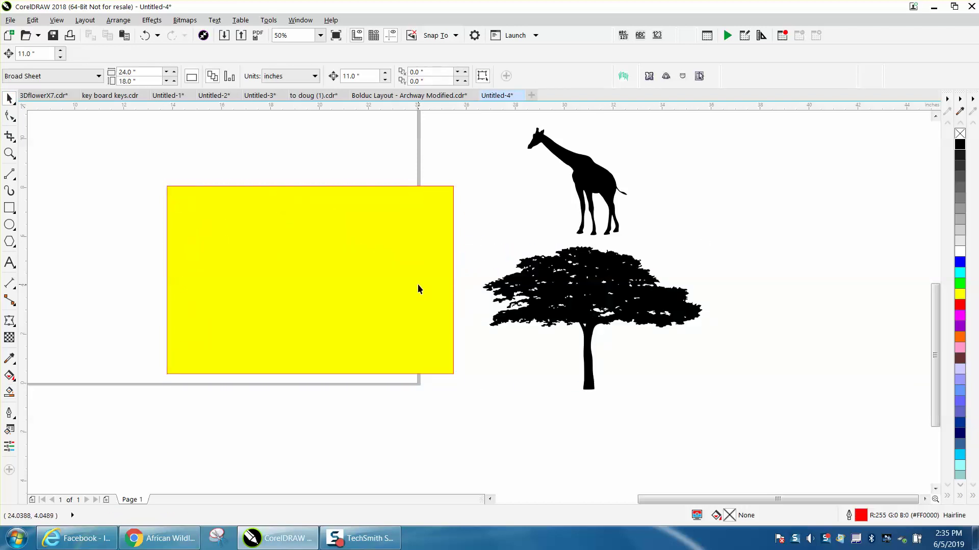
pyautogui.moveTo(611, 301); pyautogui.dragTo(330, 266)
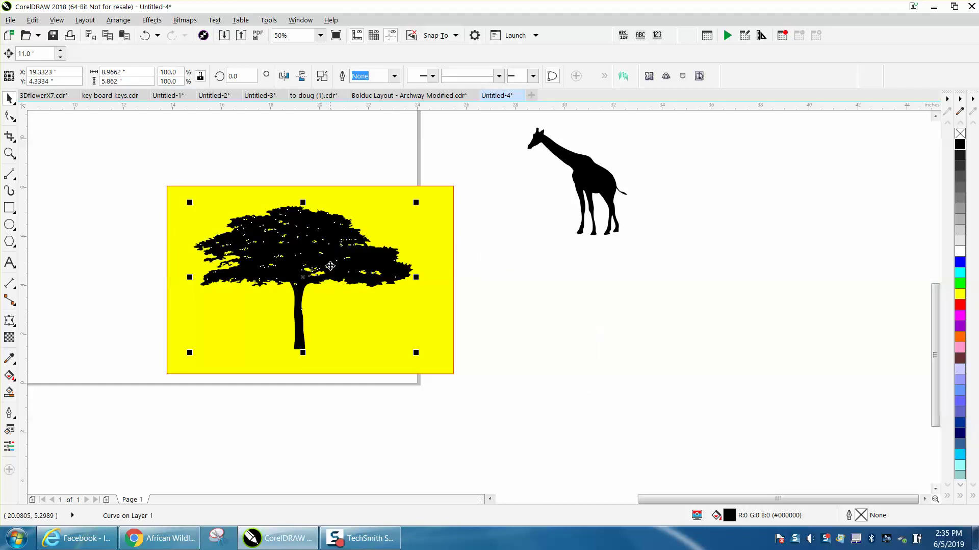
pyautogui.click(9, 153)
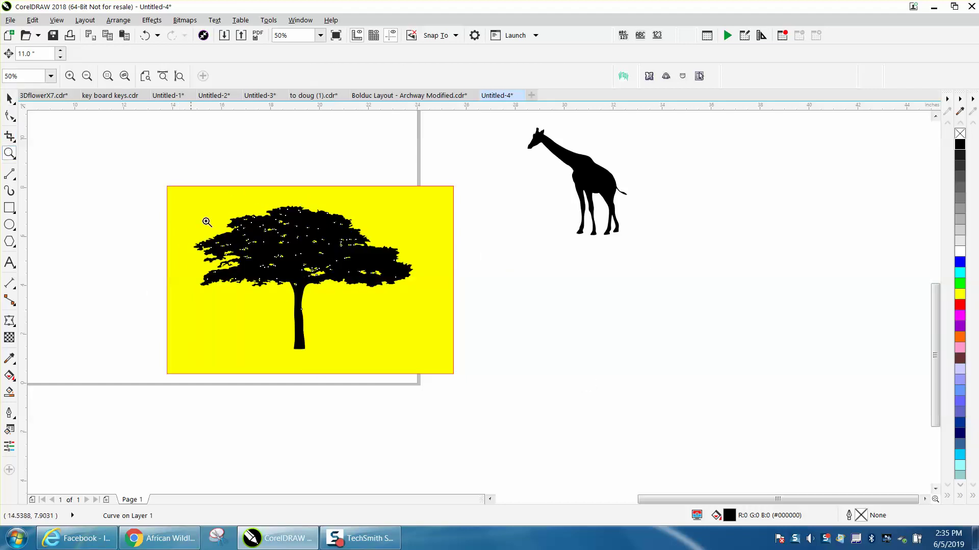
pyautogui.moveTo(472, 322); pyautogui.dragTo(472, 322)
# - Zoom back out and delete the yellow background rectangle
pyautogui.rightClick(339, 306)
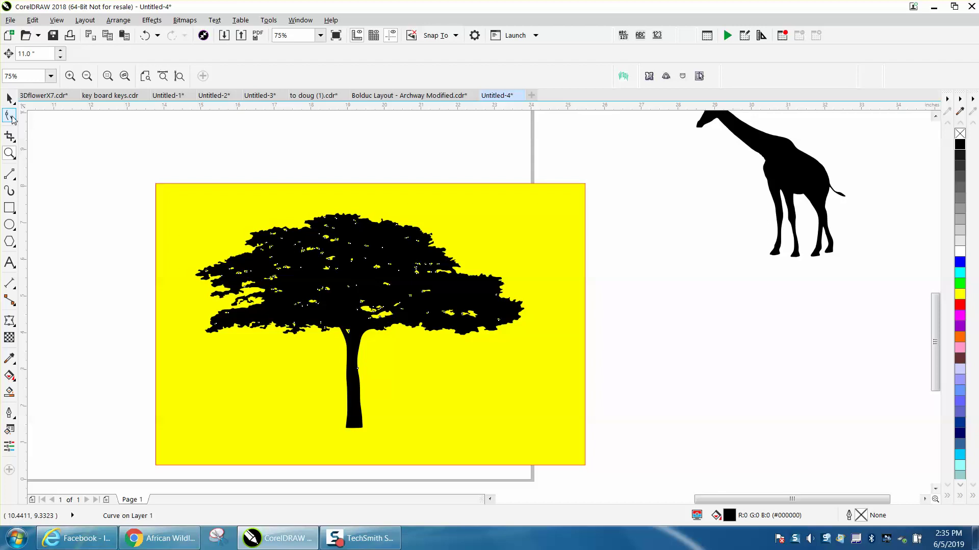
pyautogui.click(10, 98)
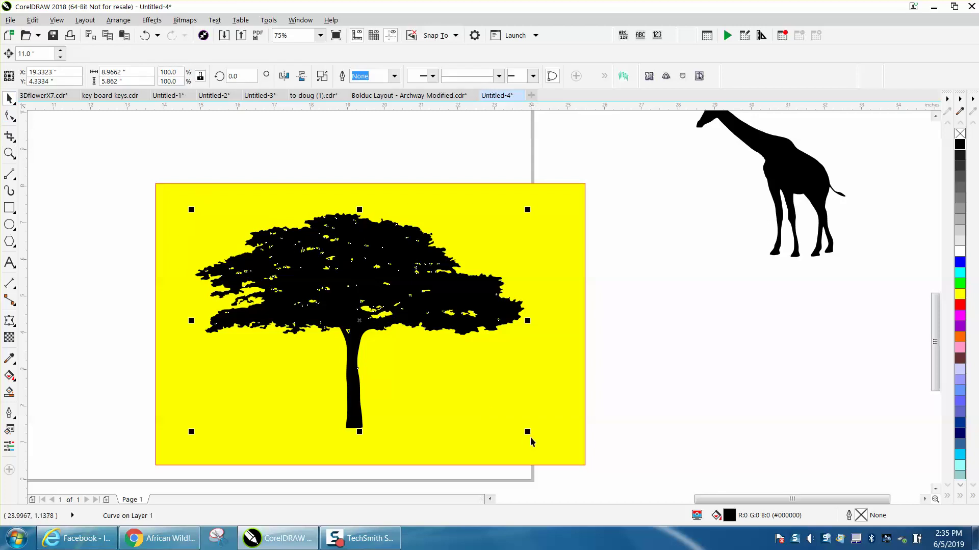
pyautogui.scroll(-1, 487, 379)
pyautogui.click(512, 329)
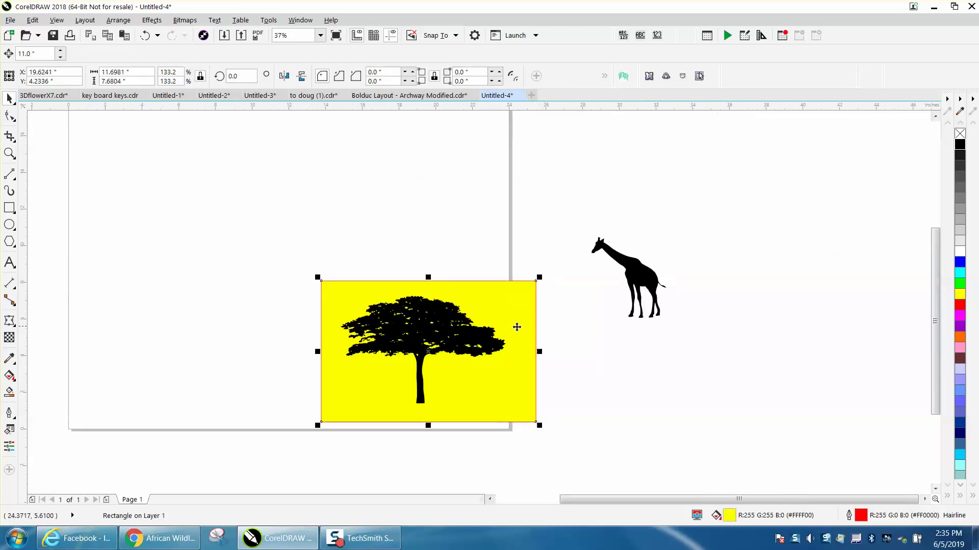
pyautogui.press('Delete')
# - Move the tree to the upper left and enlarge it to 226%, then scale the giraffe to 159% beneath it
pyautogui.moveTo(467, 336); pyautogui.dragTo(292, 189)
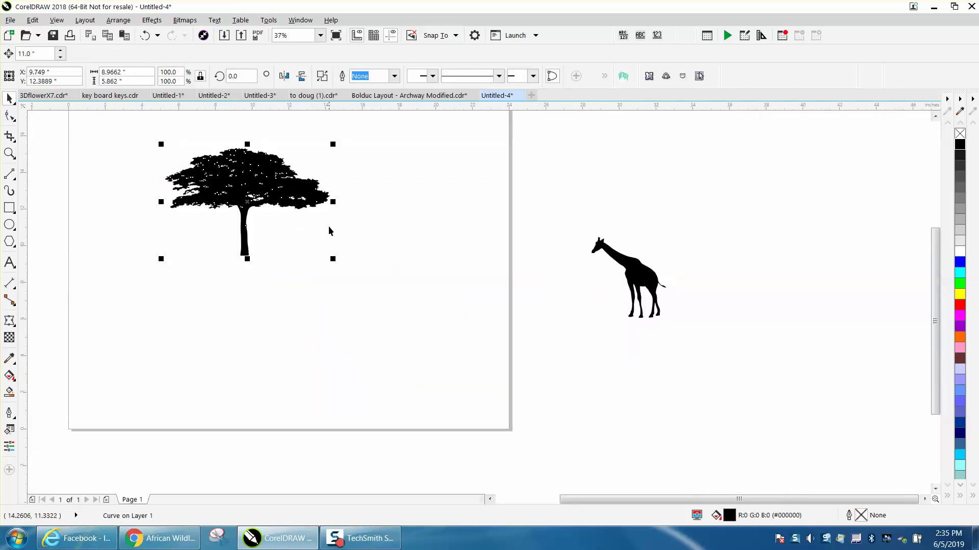
pyautogui.moveTo(334, 258); pyautogui.dragTo(541, 396)
pyautogui.moveTo(649, 285); pyautogui.dragTo(452, 333)
pyautogui.moveTo(474, 371); pyautogui.dragTo(182, 333)
# - Mirror the giraffe and move it under the tree's canopy
pyautogui.click(284, 76)
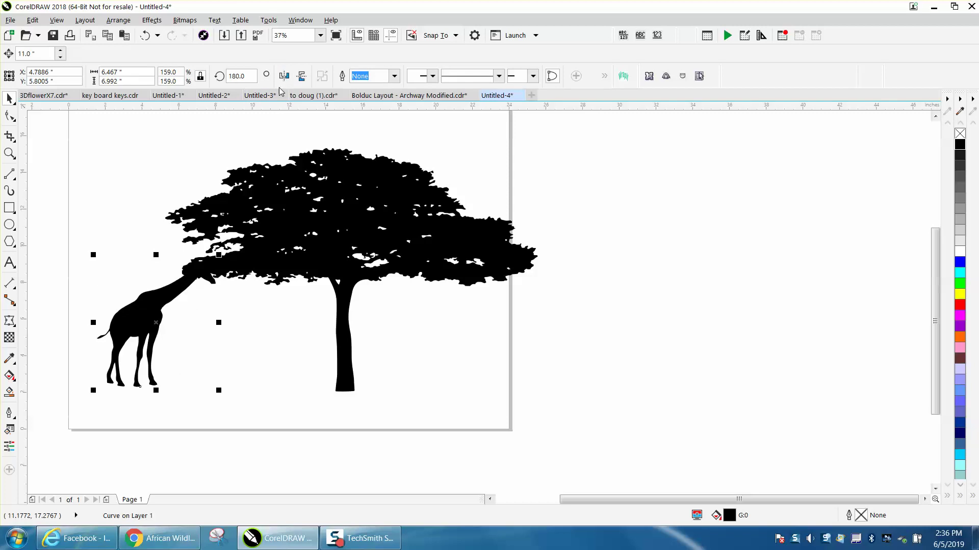
pyautogui.moveTo(157, 322); pyautogui.dragTo(127, 329)
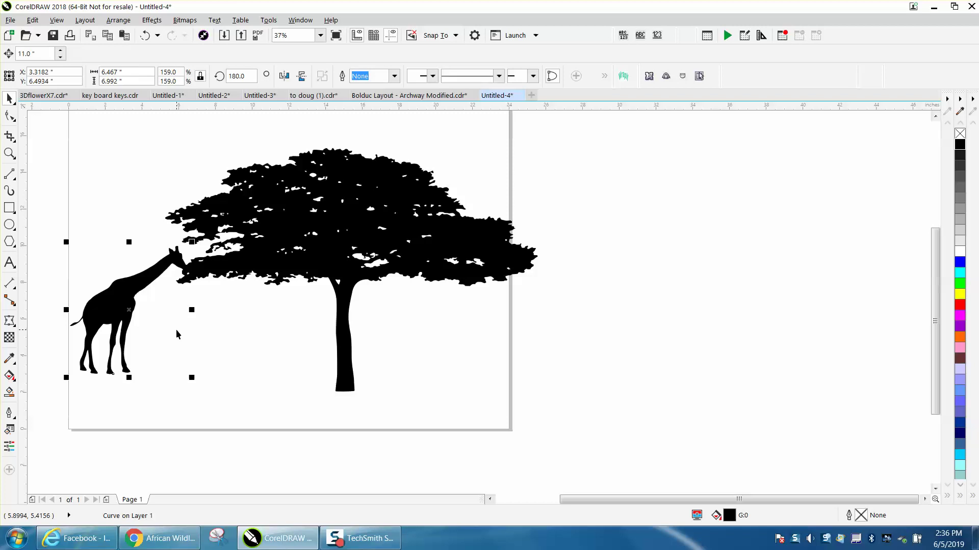
pyautogui.moveTo(126, 294); pyautogui.dragTo(427, 345)
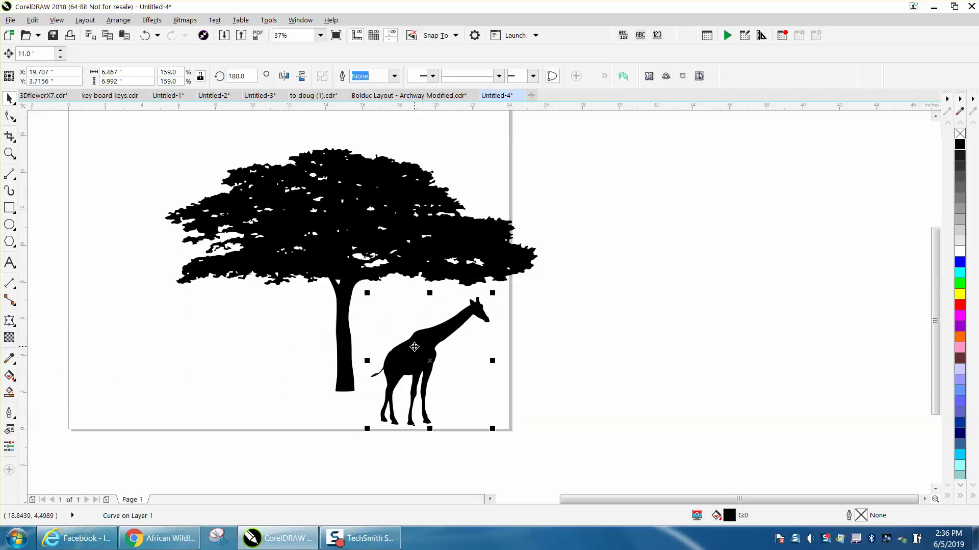
# - Duplicate and mirror the giraffe, enlarge the copy to 225.3% beside the canopy, and add a horizontal guideline below
pyautogui.moveTo(448, 349); pyautogui.dragTo(605, 321)
pyautogui.click(284, 76)
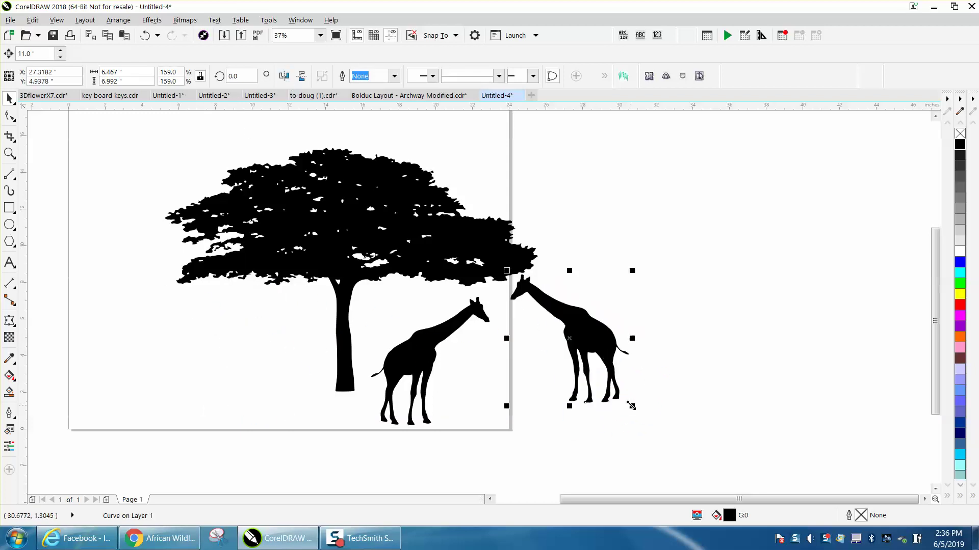
pyautogui.moveTo(631, 406); pyautogui.dragTo(706, 460)
pyautogui.moveTo(611, 375); pyautogui.dragTo(642, 330)
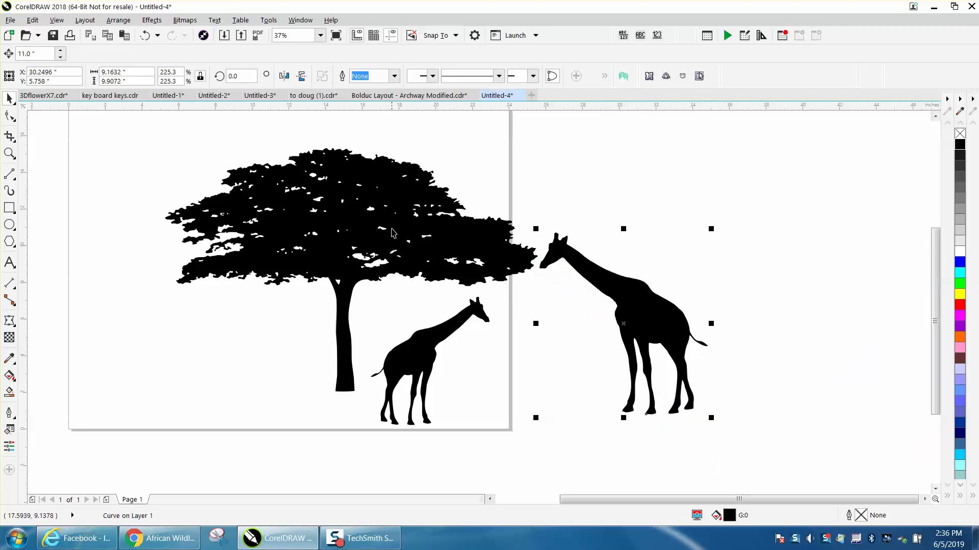
pyautogui.moveTo(428, 108); pyautogui.dragTo(380, 454)
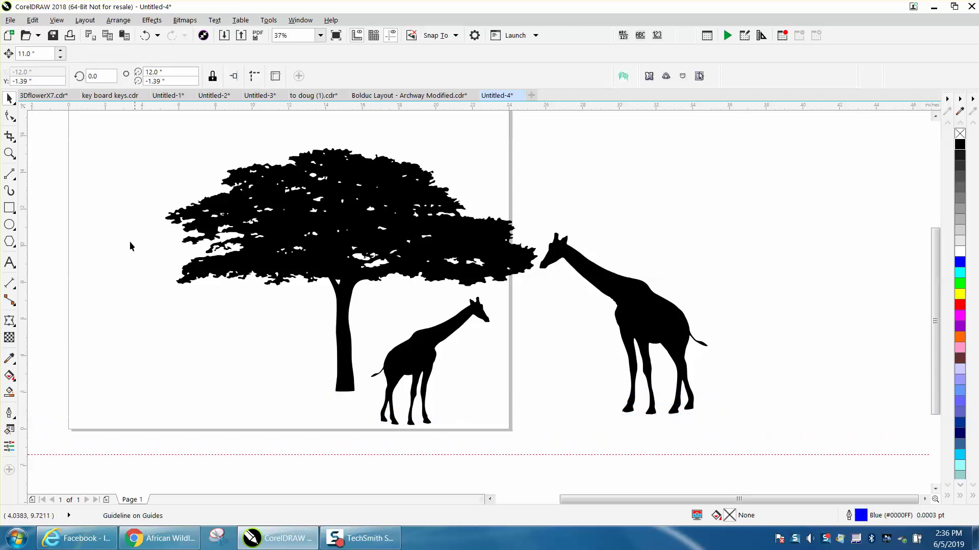
# - Draw a 35.11 × 19.47 inch rectangle over the scene, fill it yellow, and send it to back
pyautogui.click(5, 209)
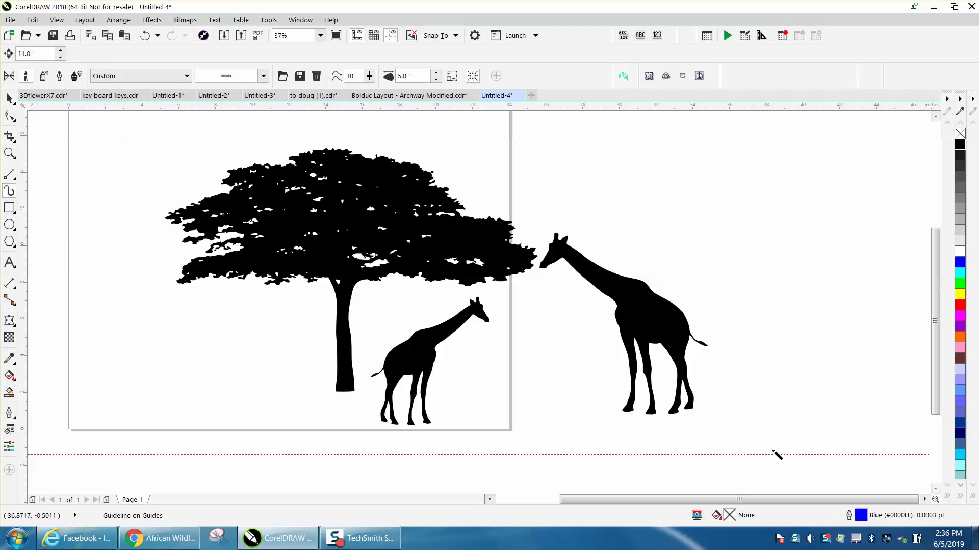
pyautogui.click(9, 208)
pyautogui.moveTo(114, 123); pyautogui.dragTo(759, 481)
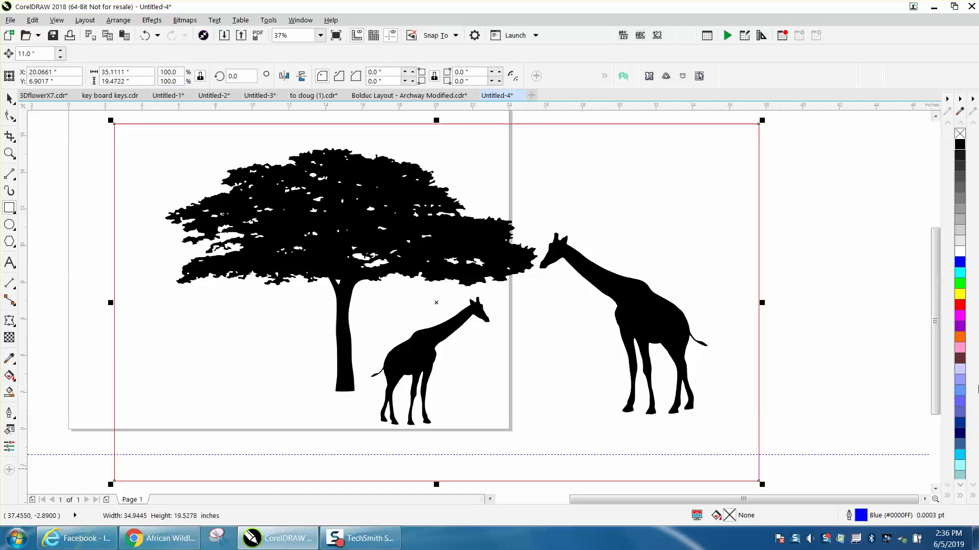
pyautogui.click(959, 294)
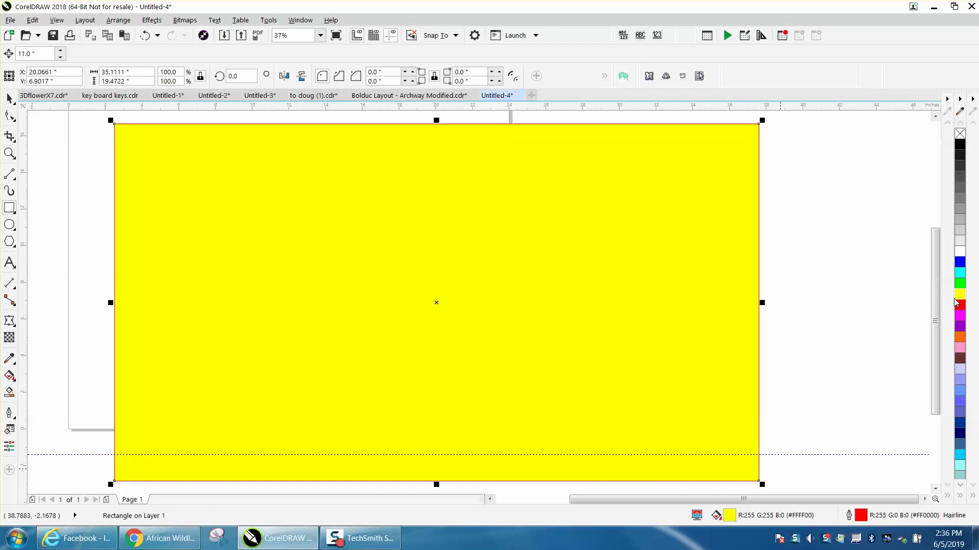
pyautogui.hotkey('shift', 'pagedown')
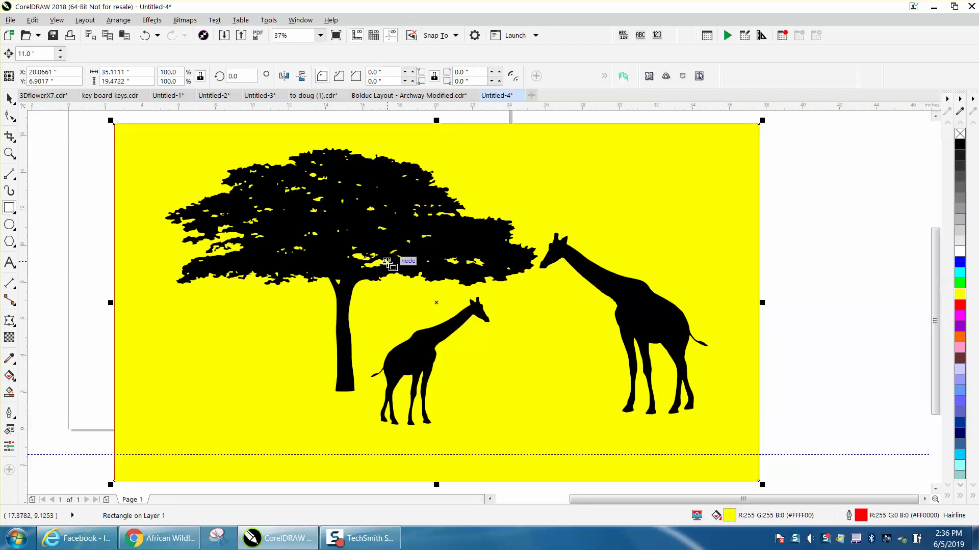